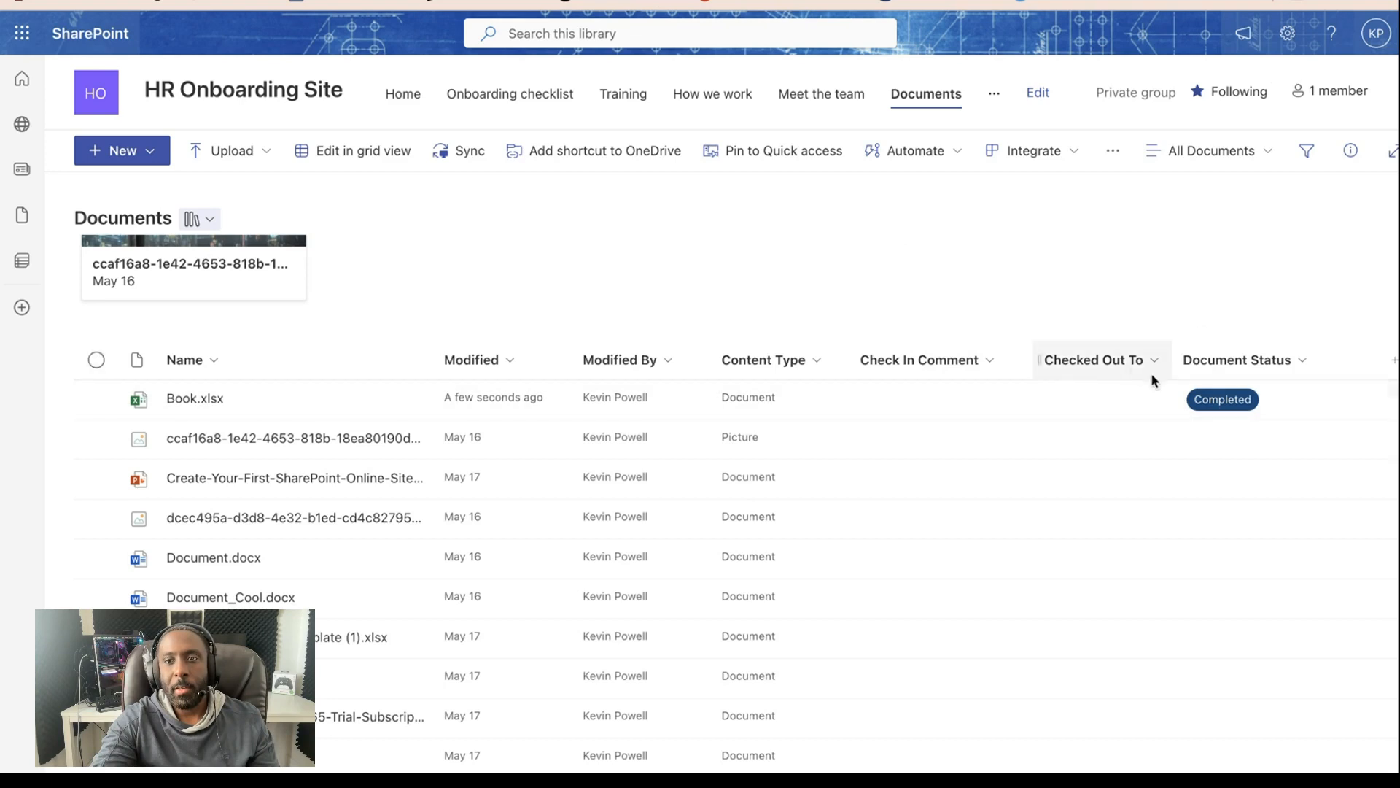
scroll(1102, 413, right, 5)
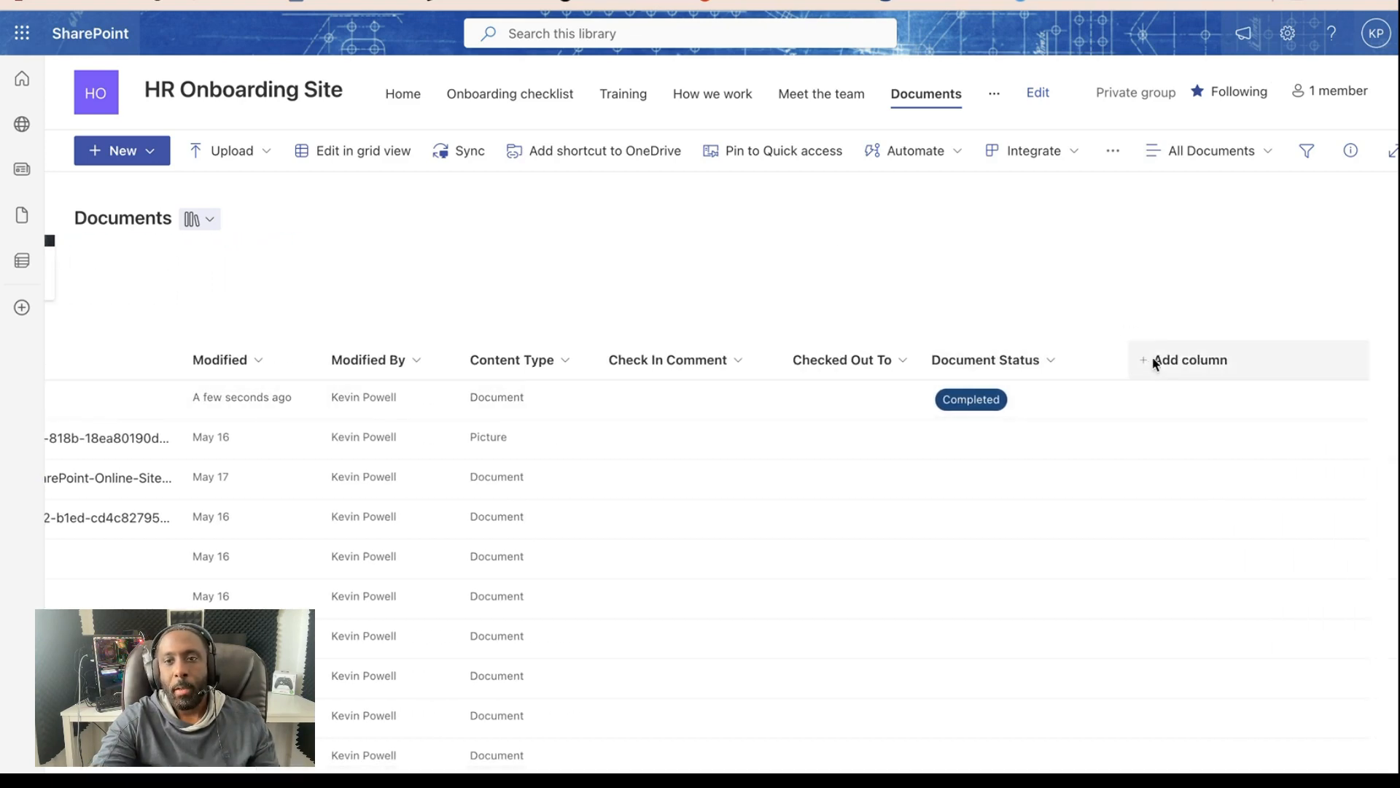
click(1156, 362)
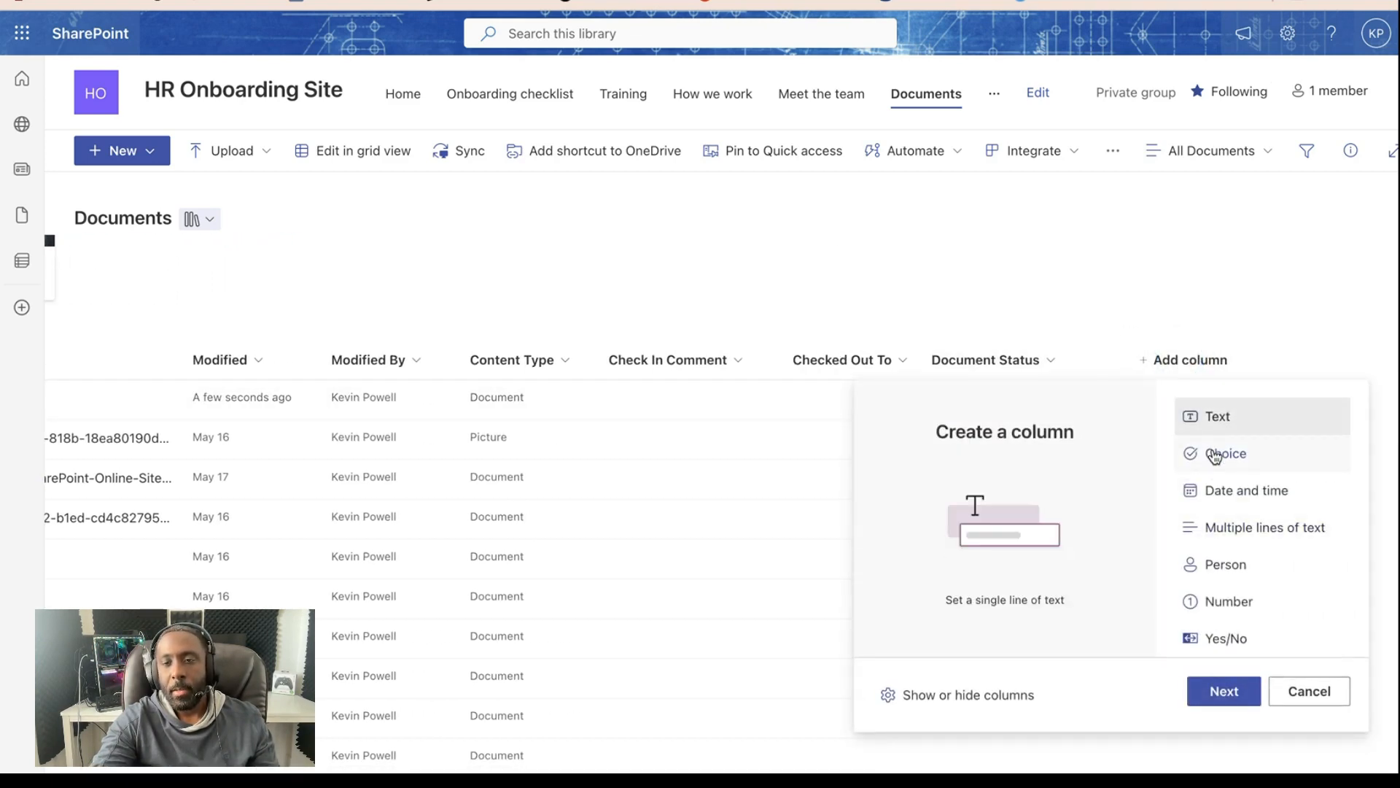
click(1214, 455)
click(1215, 687)
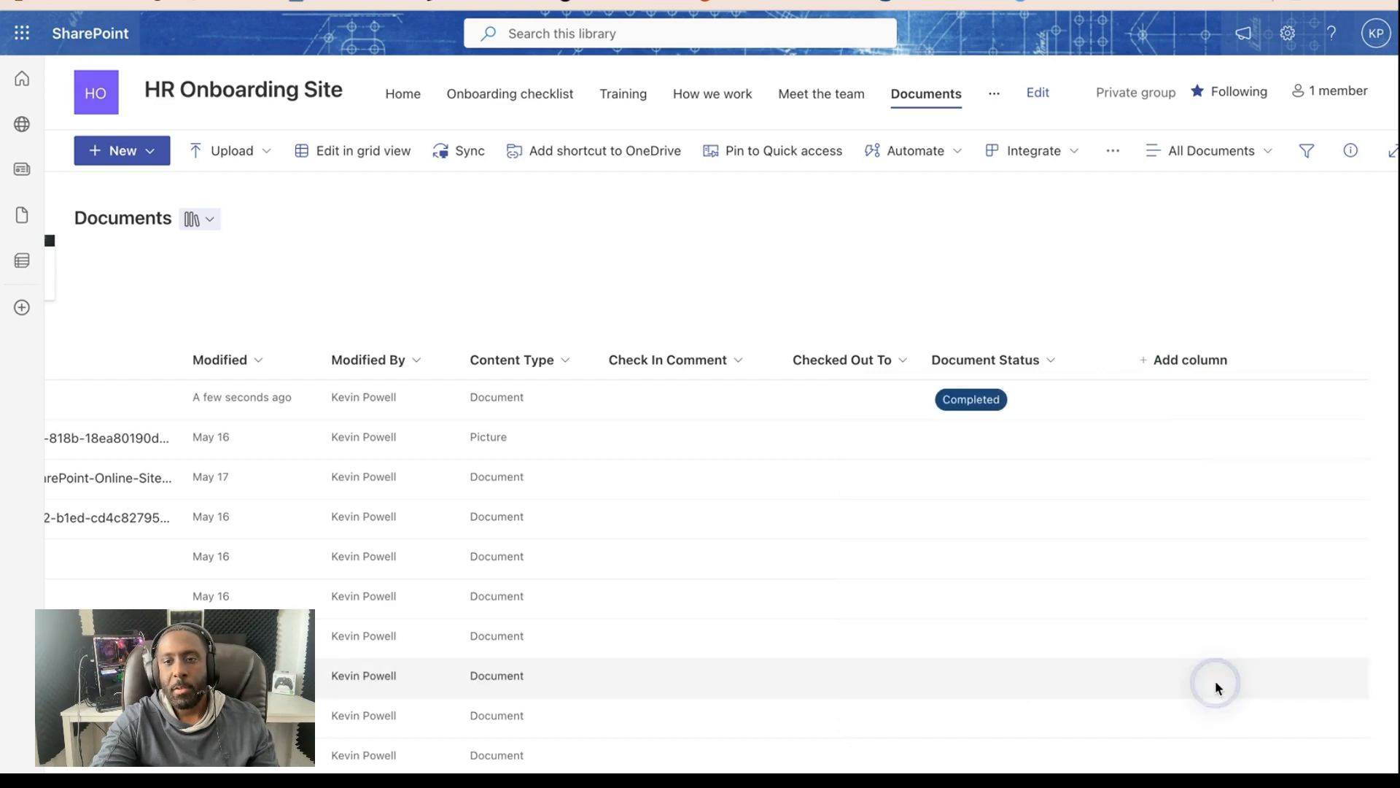
click(1180, 123)
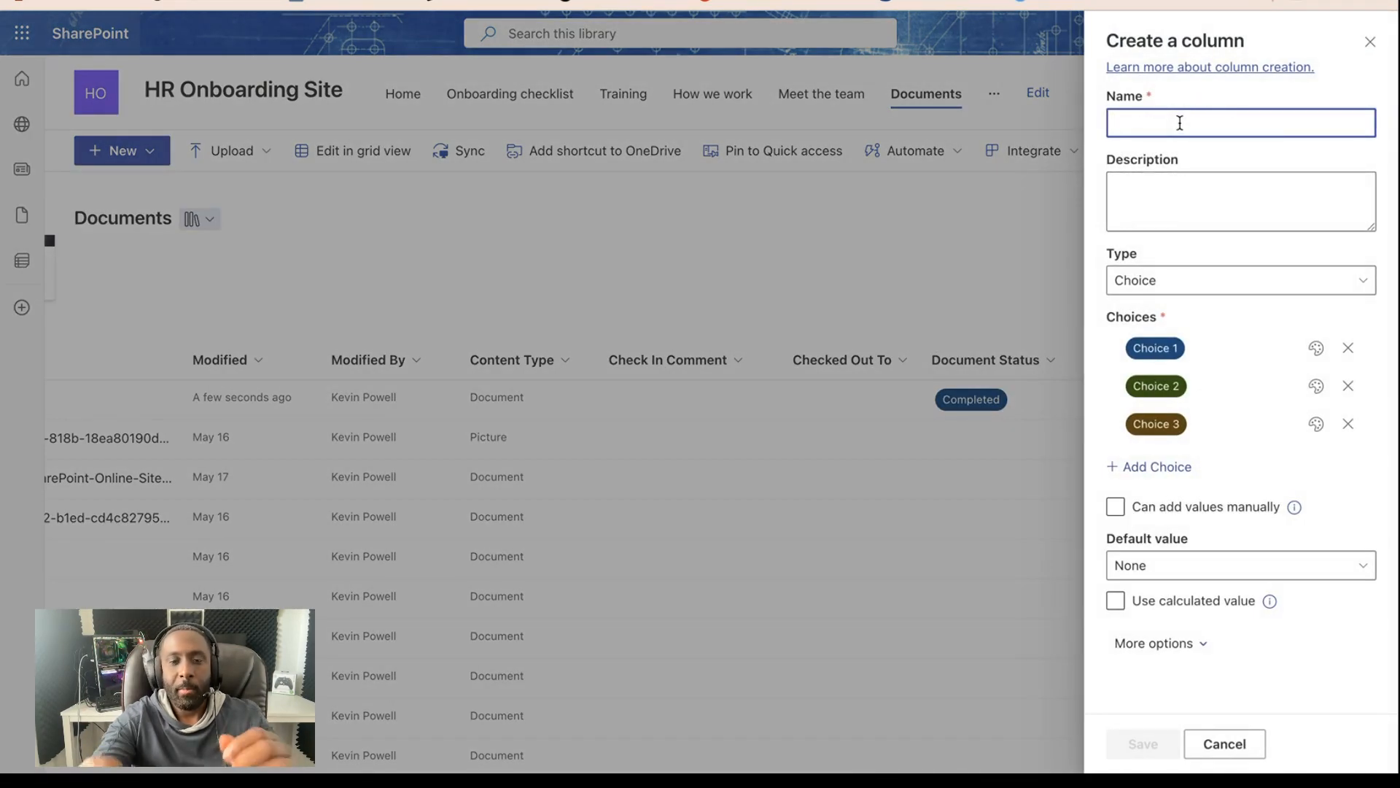
click(1368, 40)
- Edit the Document Status column, choose Not Started as its default value, and save the column
click(1025, 365)
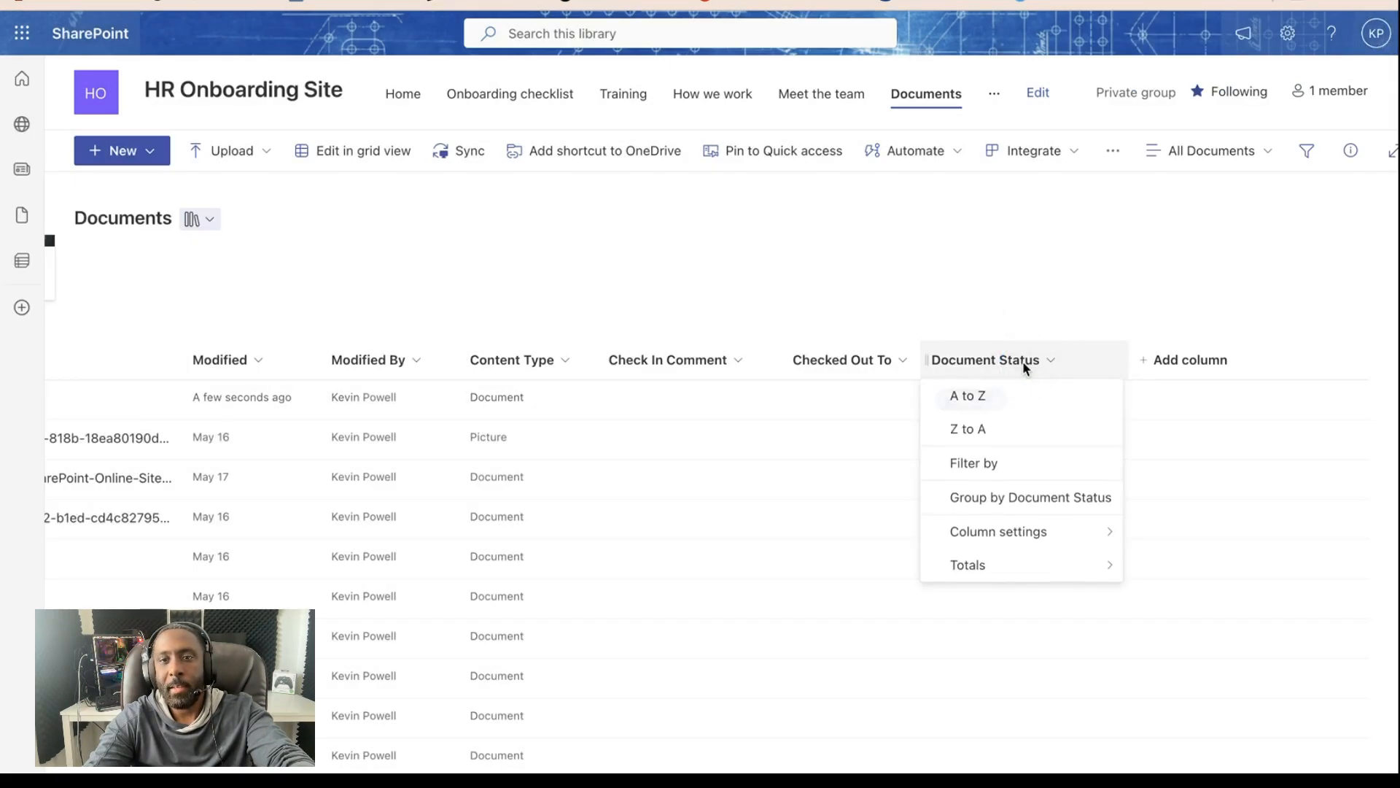
mouse_move(1021, 541)
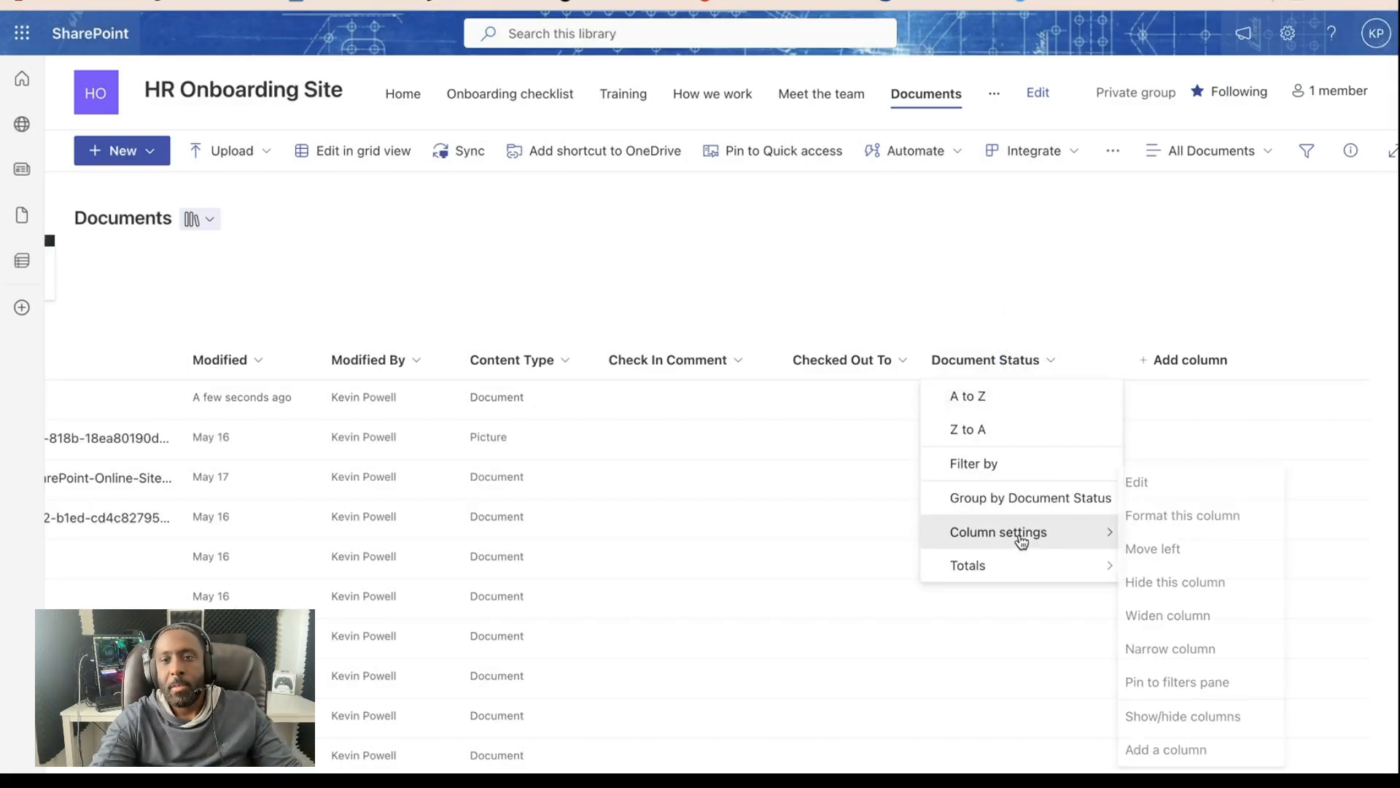
click(1191, 487)
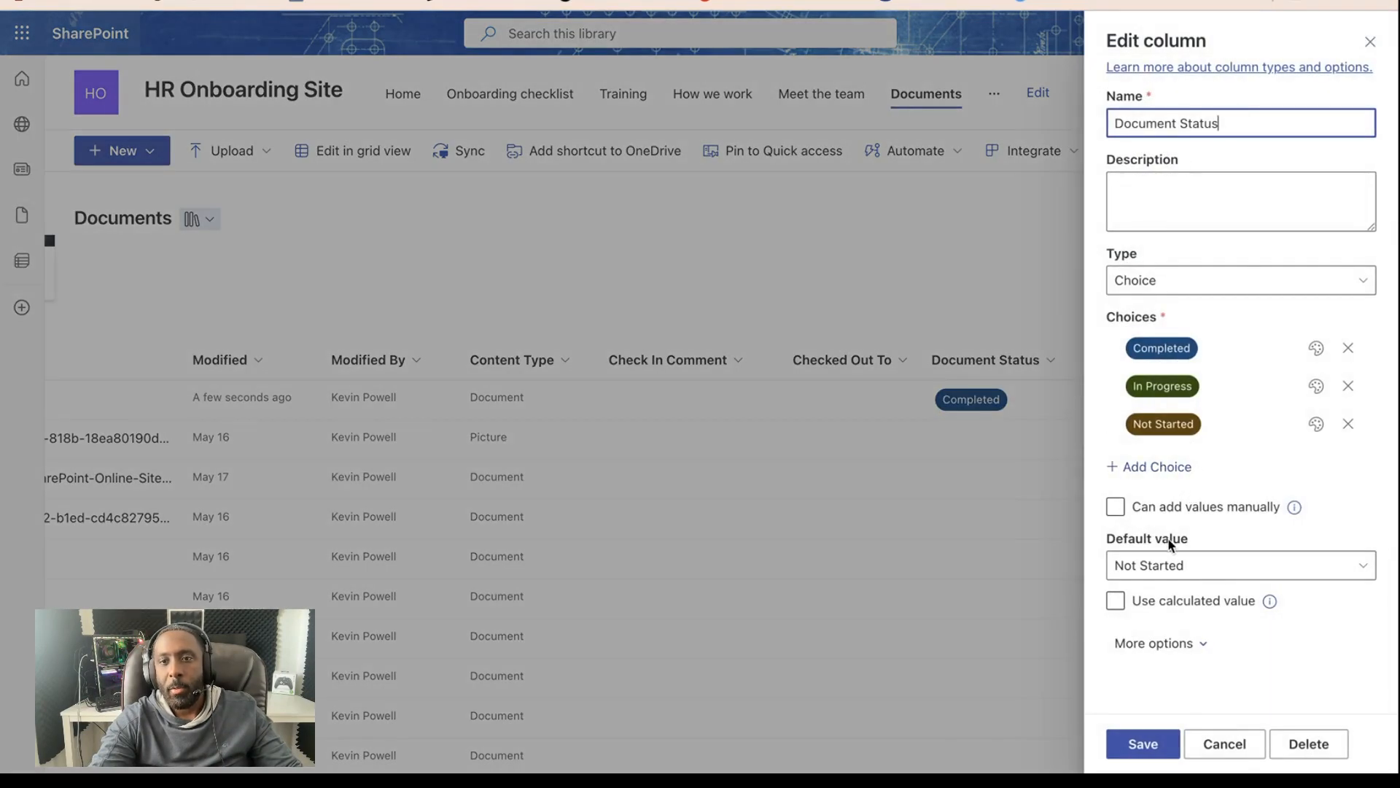
click(1173, 569)
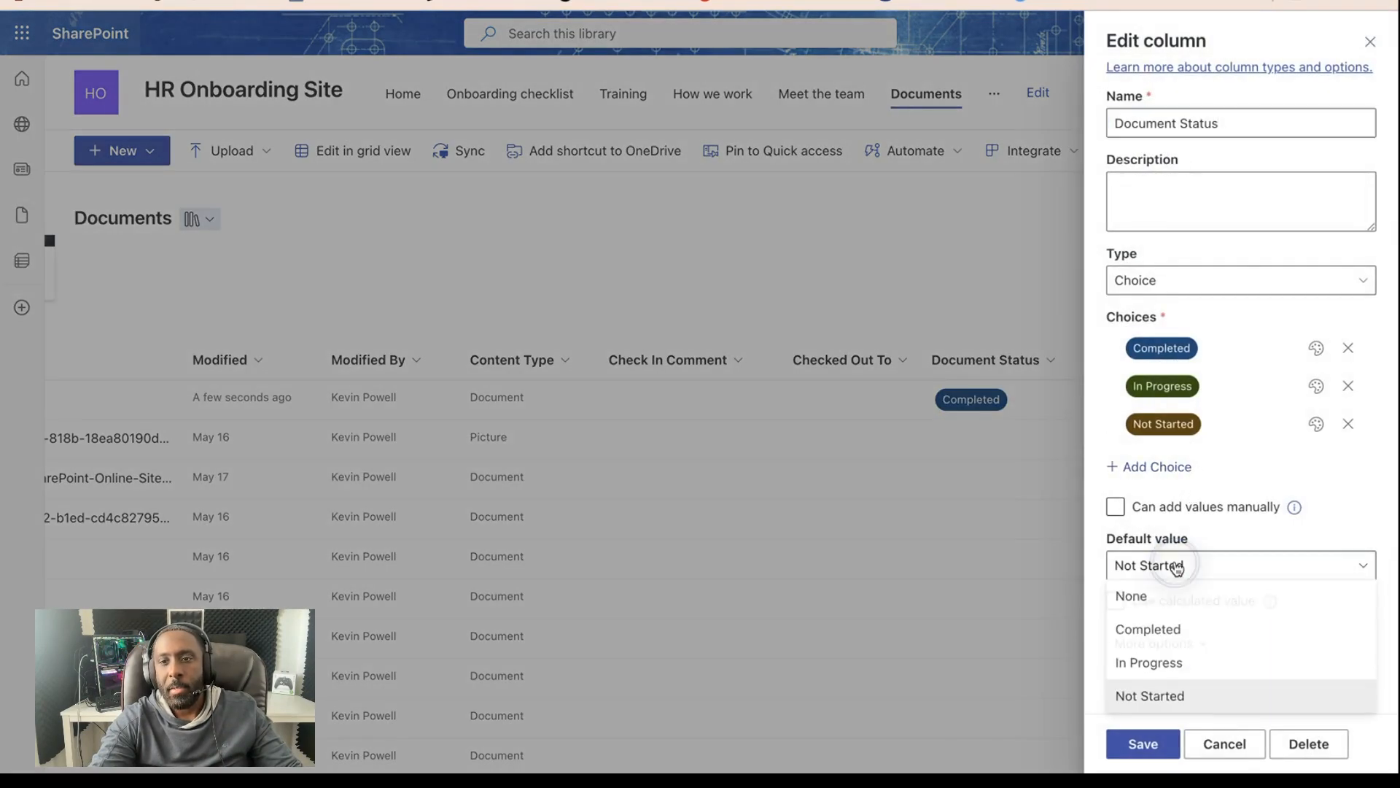
click(1170, 698)
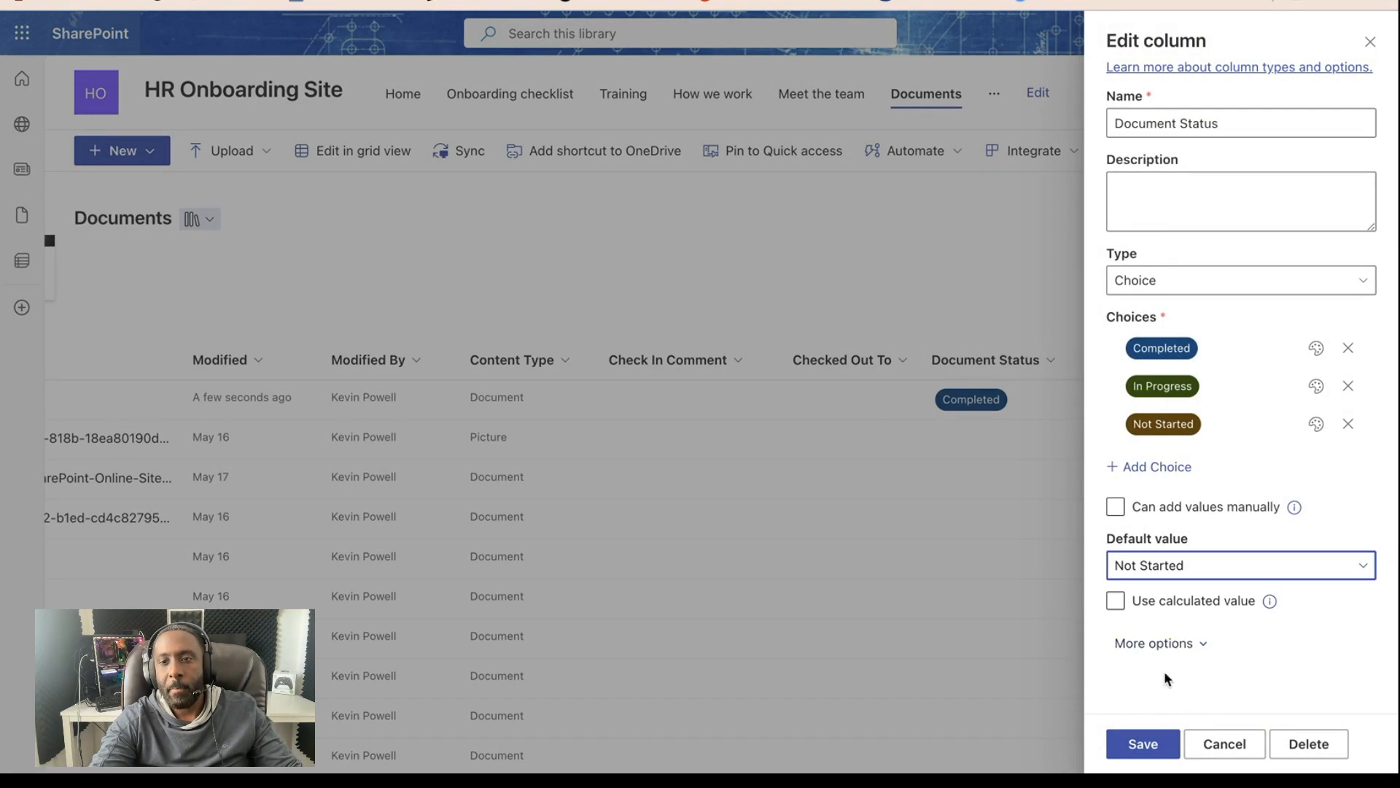
click(1142, 743)
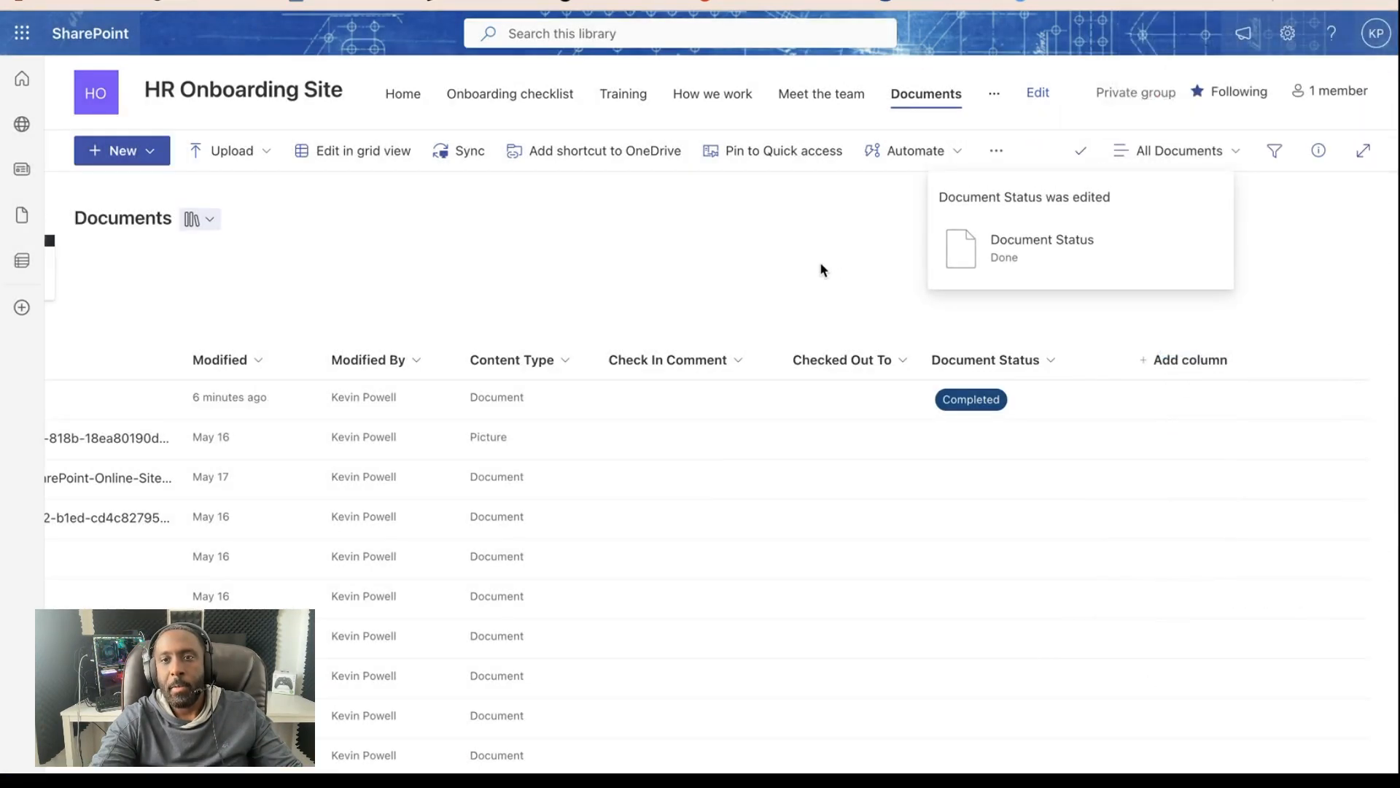
- Upload the video "Boost Your Productivity with These Tips!.mp4" from Downloads to the Documents library
scroll(718, 404, left, 5)
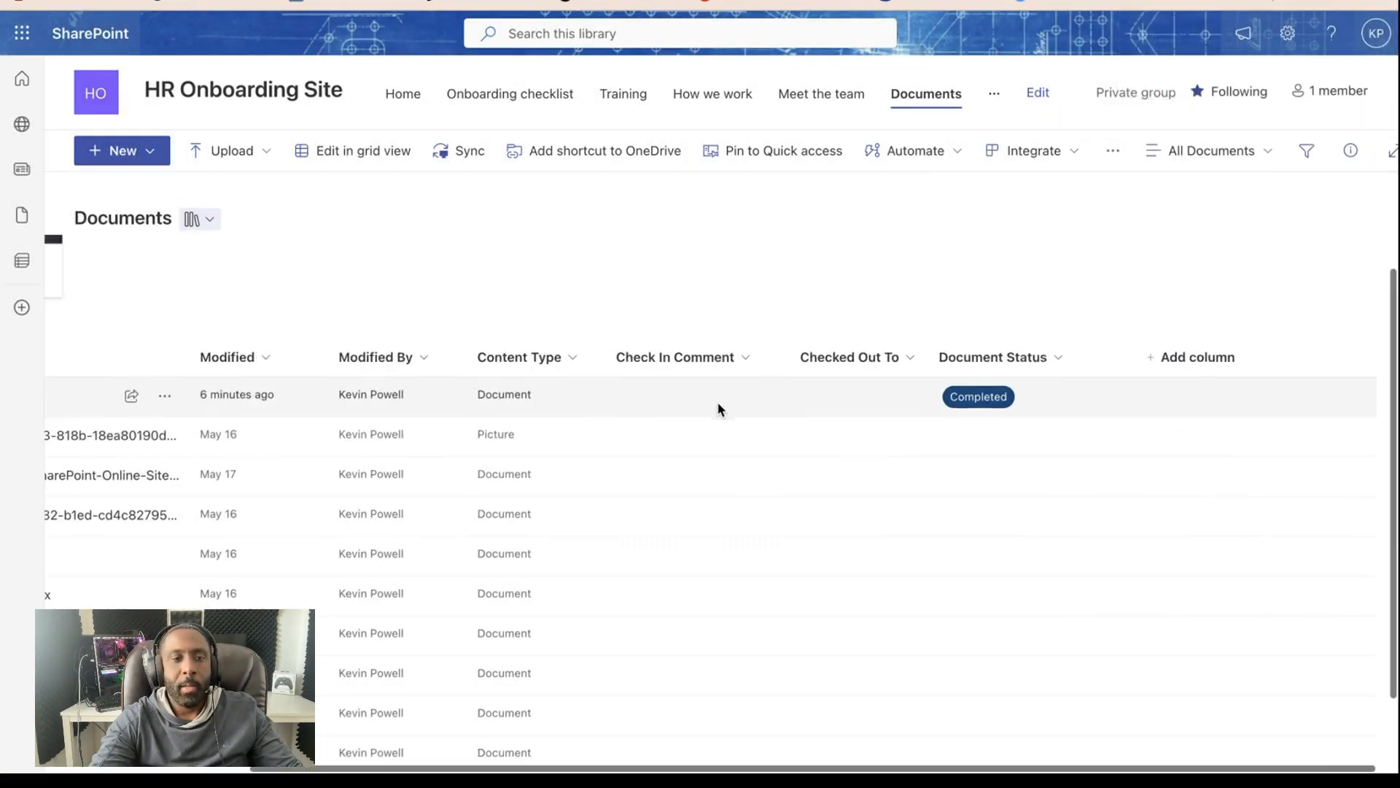
scroll(719, 408, up, 2)
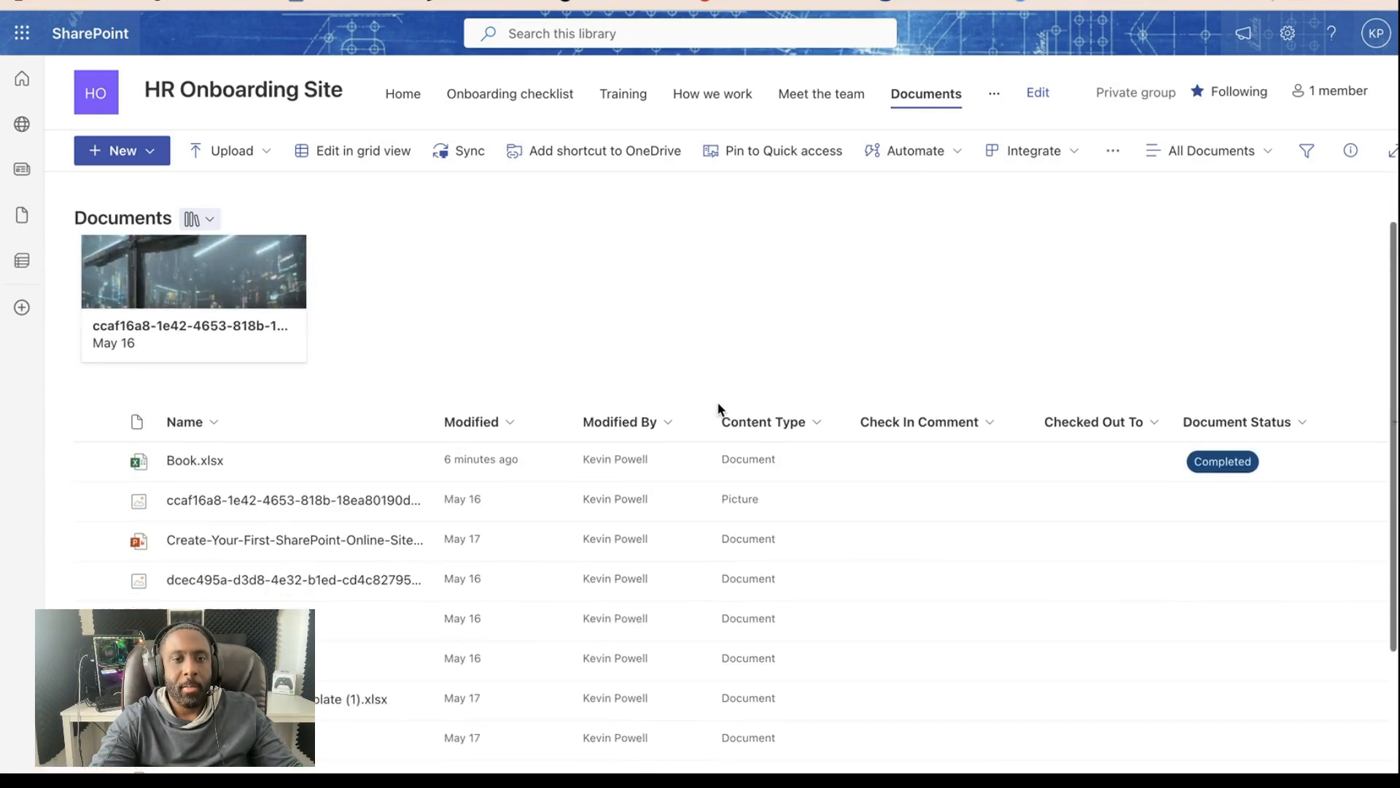
click(208, 154)
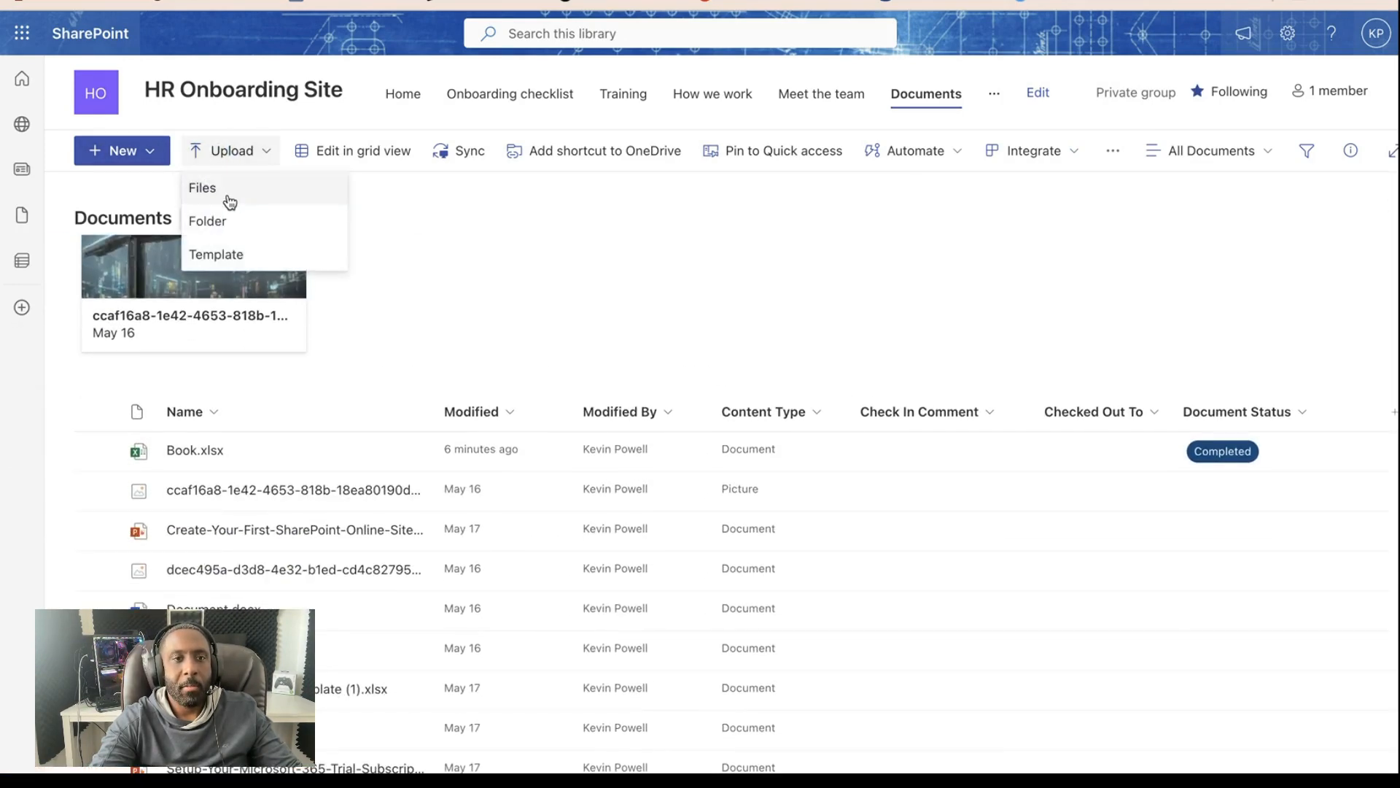
click(215, 190)
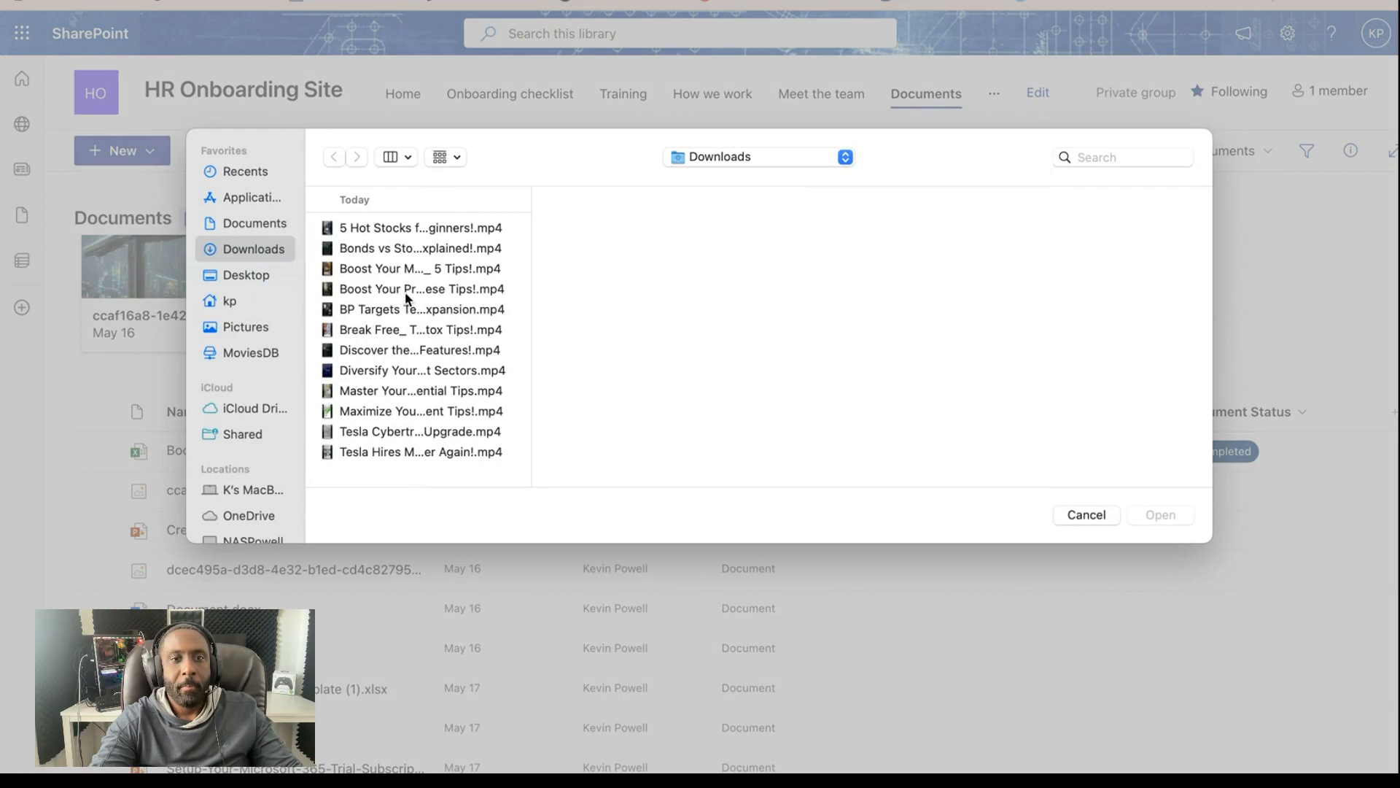
click(405, 292)
click(1160, 514)
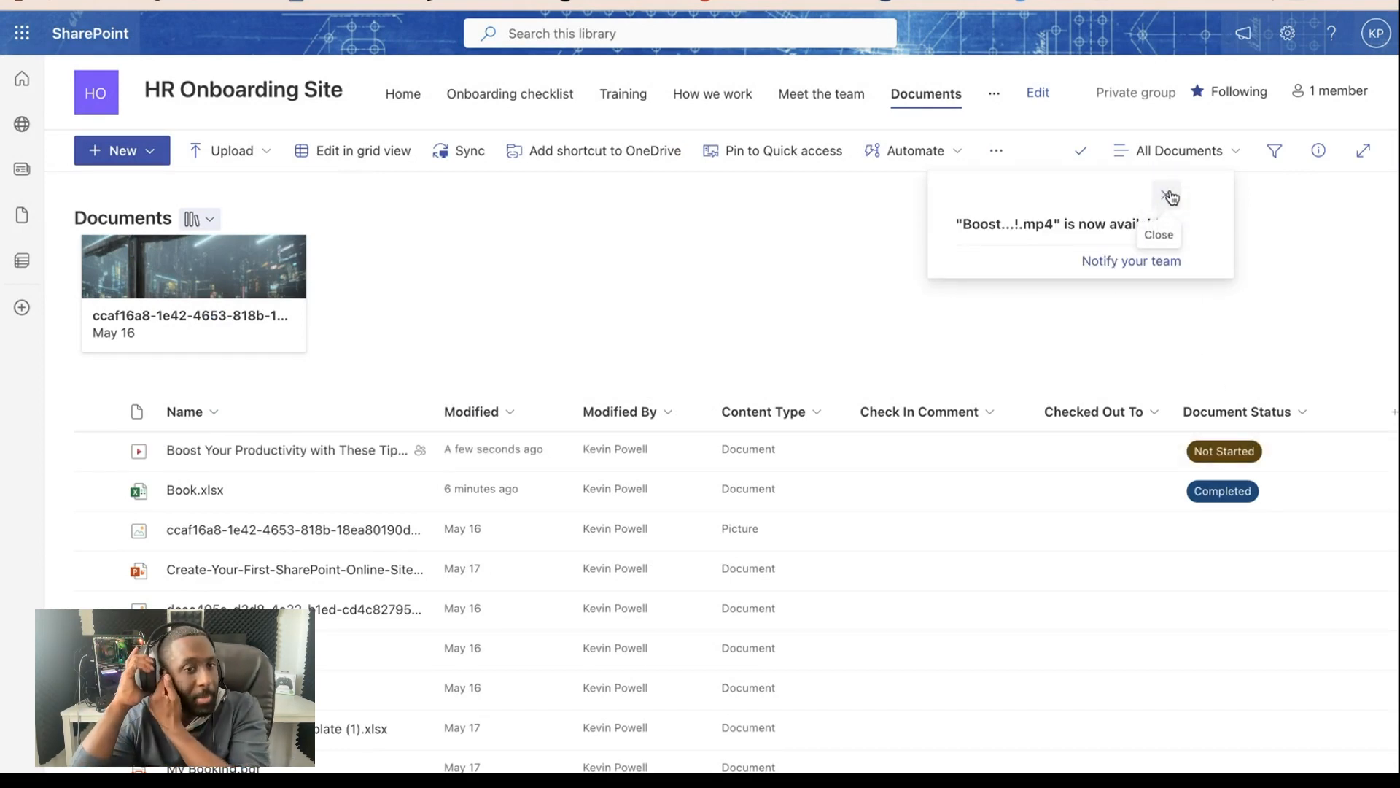
click(1214, 332)
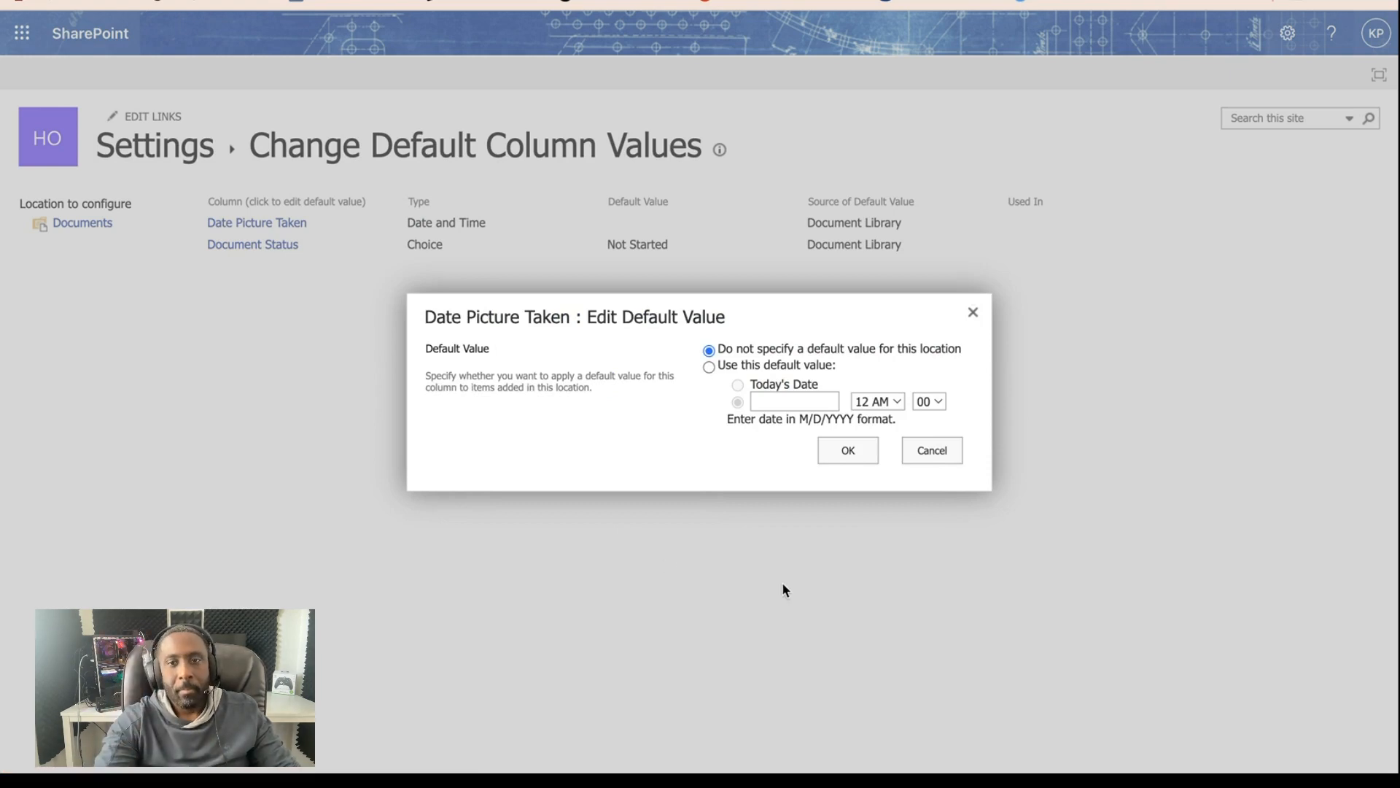
- Cancel the Date Picture Taken default value edit and create a green folder named Folder 1 in the Documents library
click(932, 450)
key(alt+Left)
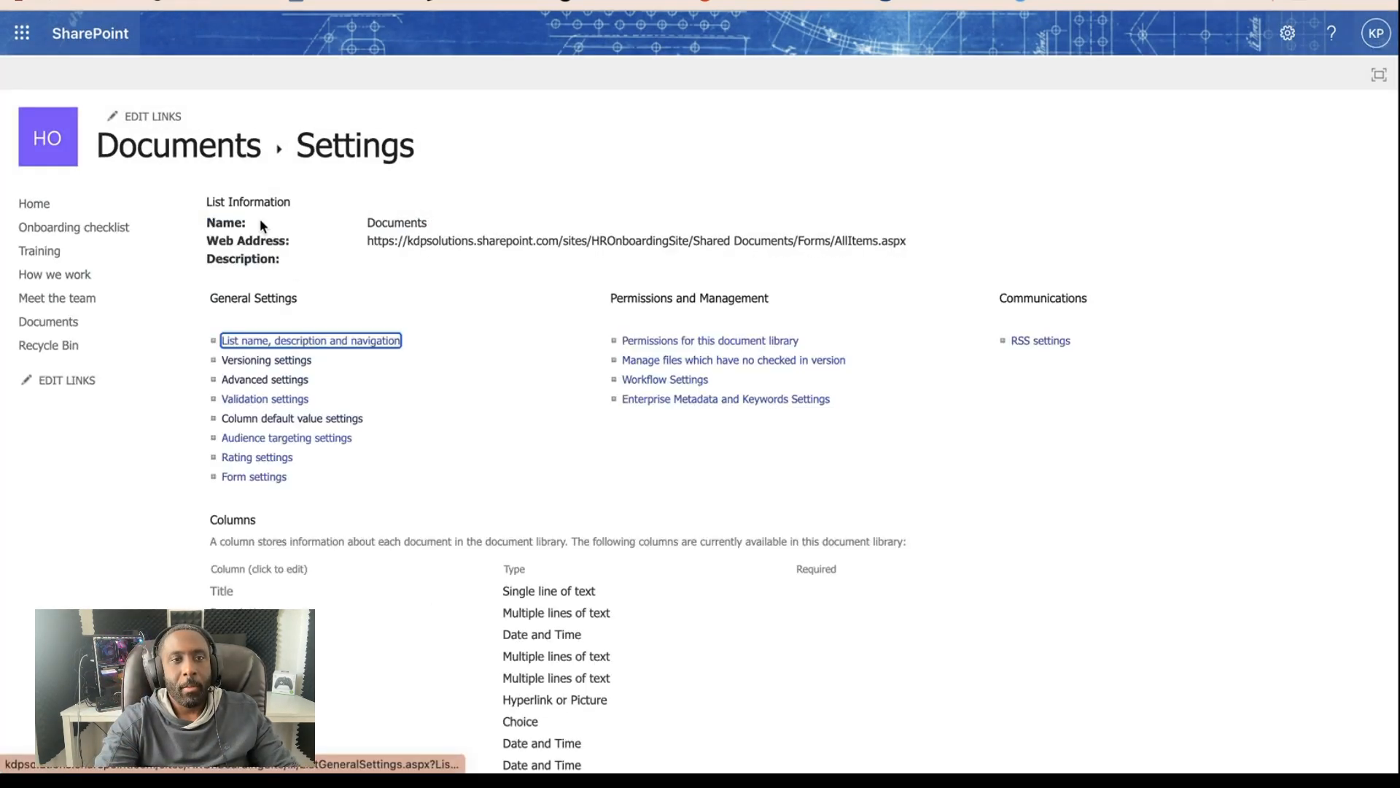
click(255, 150)
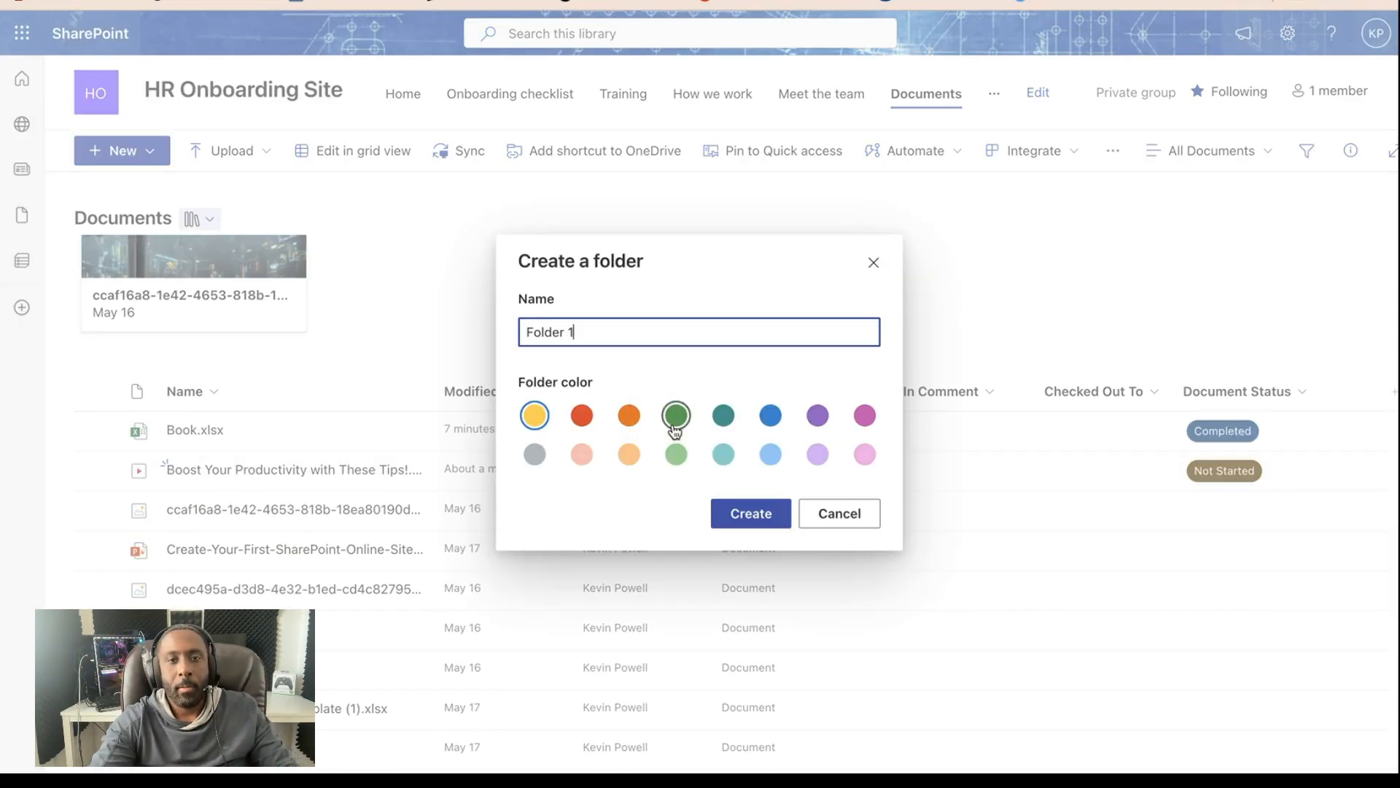
click(675, 416)
click(747, 511)
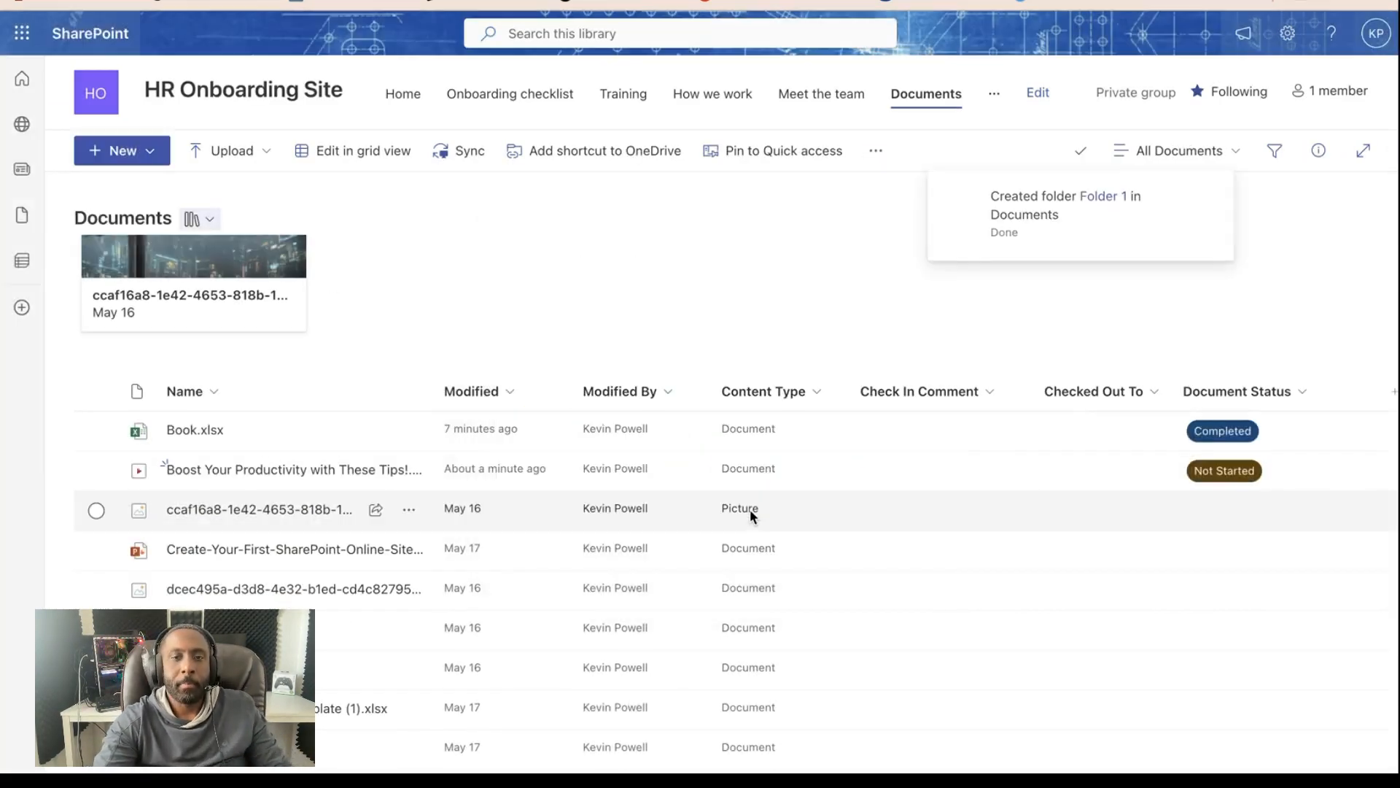
- In the library's column default value settings, set the default Document Status for Folder 1 to Completed
click(1287, 35)
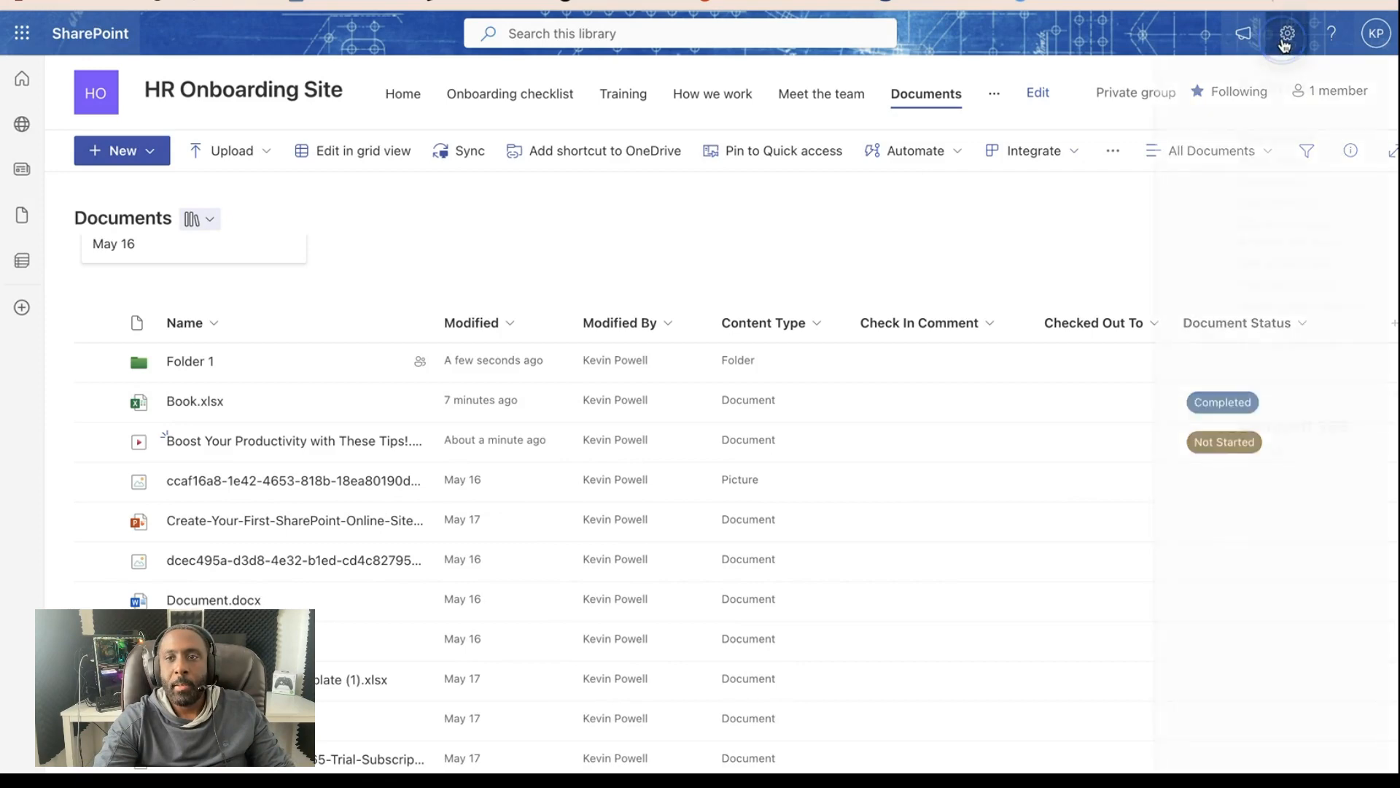
click(1166, 222)
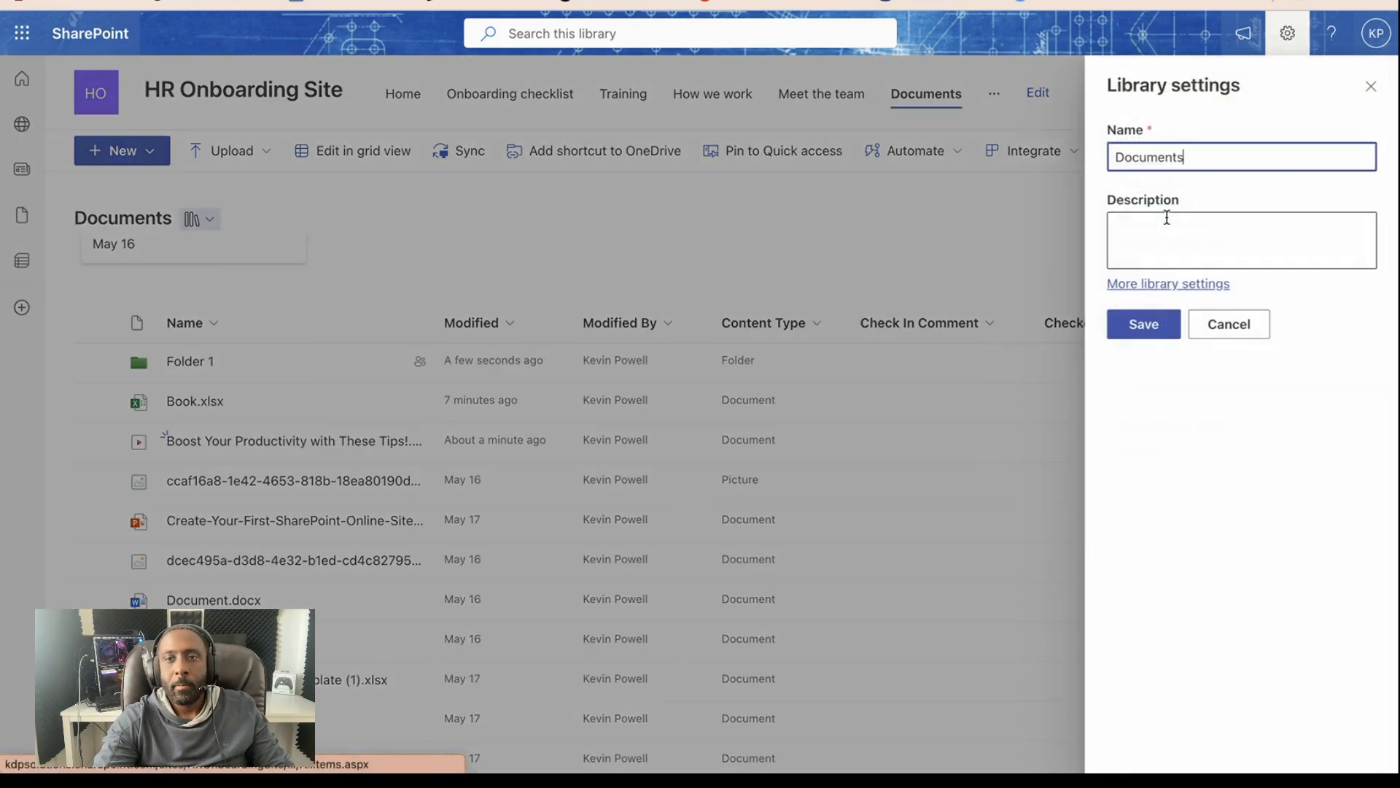
click(1147, 283)
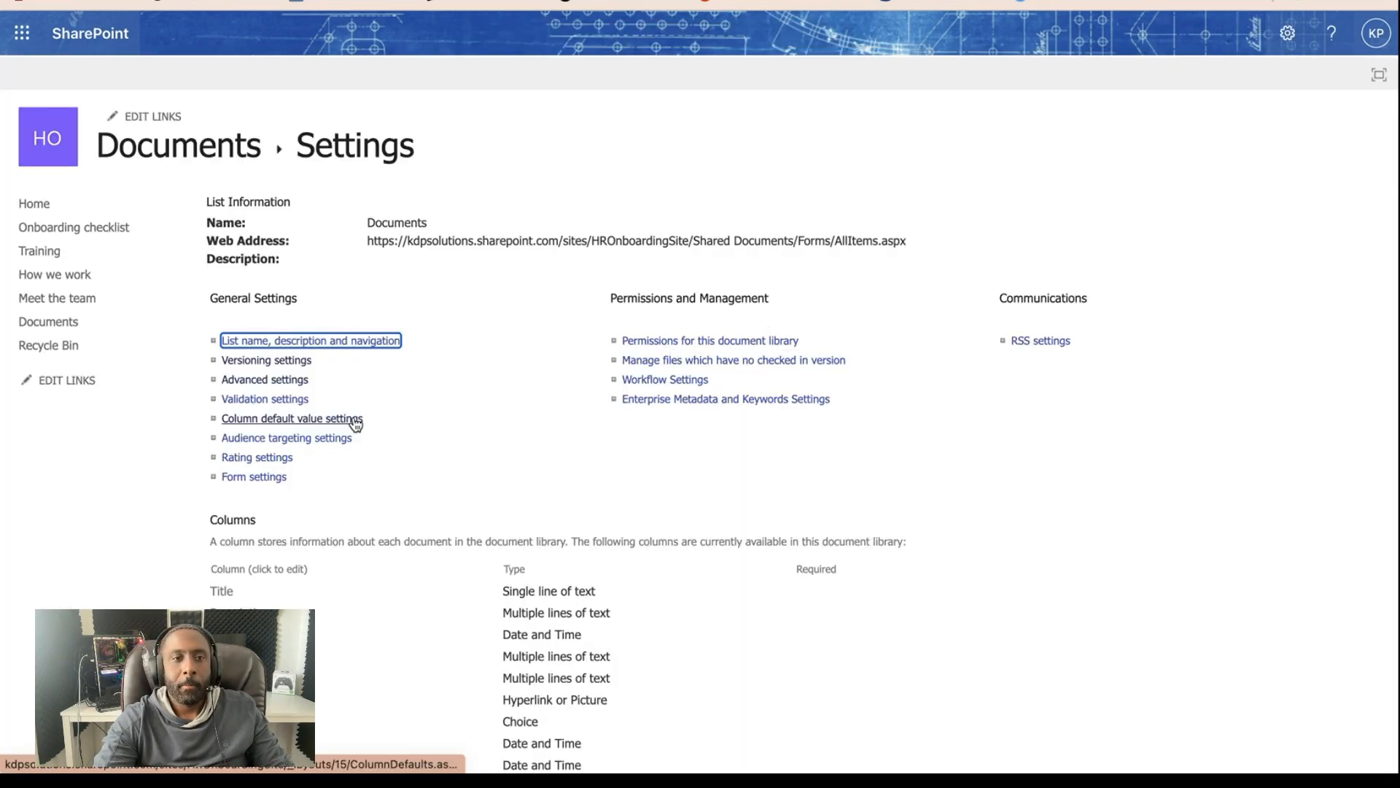
click(275, 418)
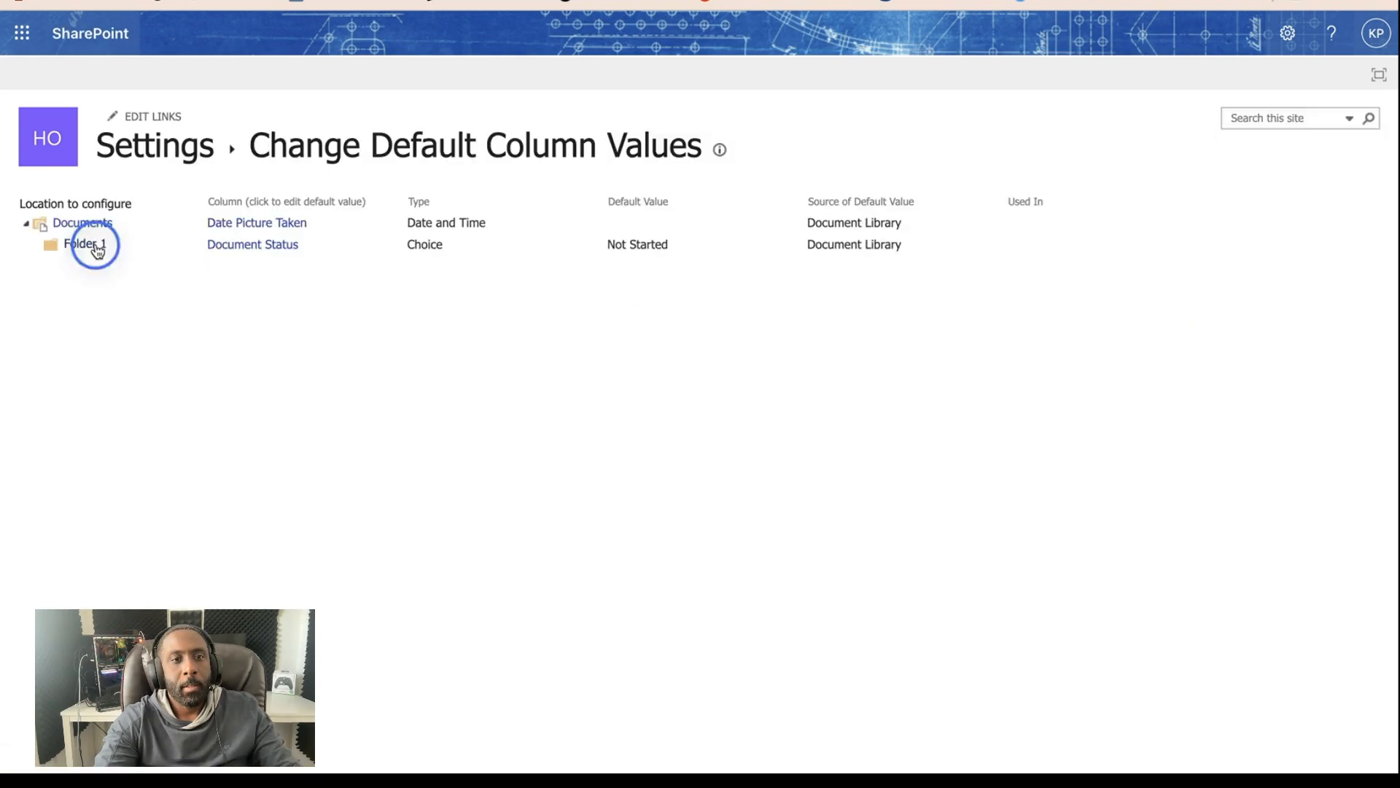
click(96, 247)
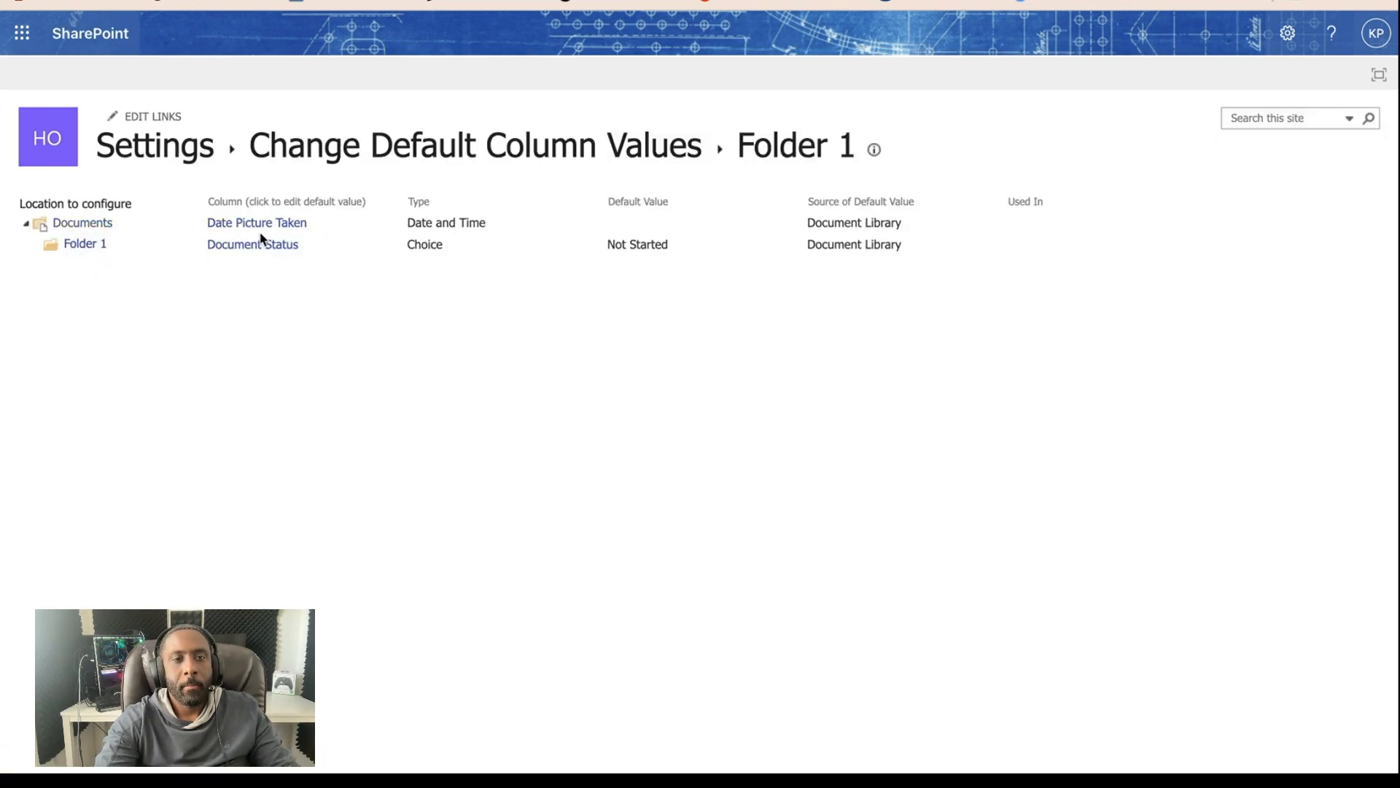
- Compare the default column values configured for the Documents library with those of Folder 1
click(91, 225)
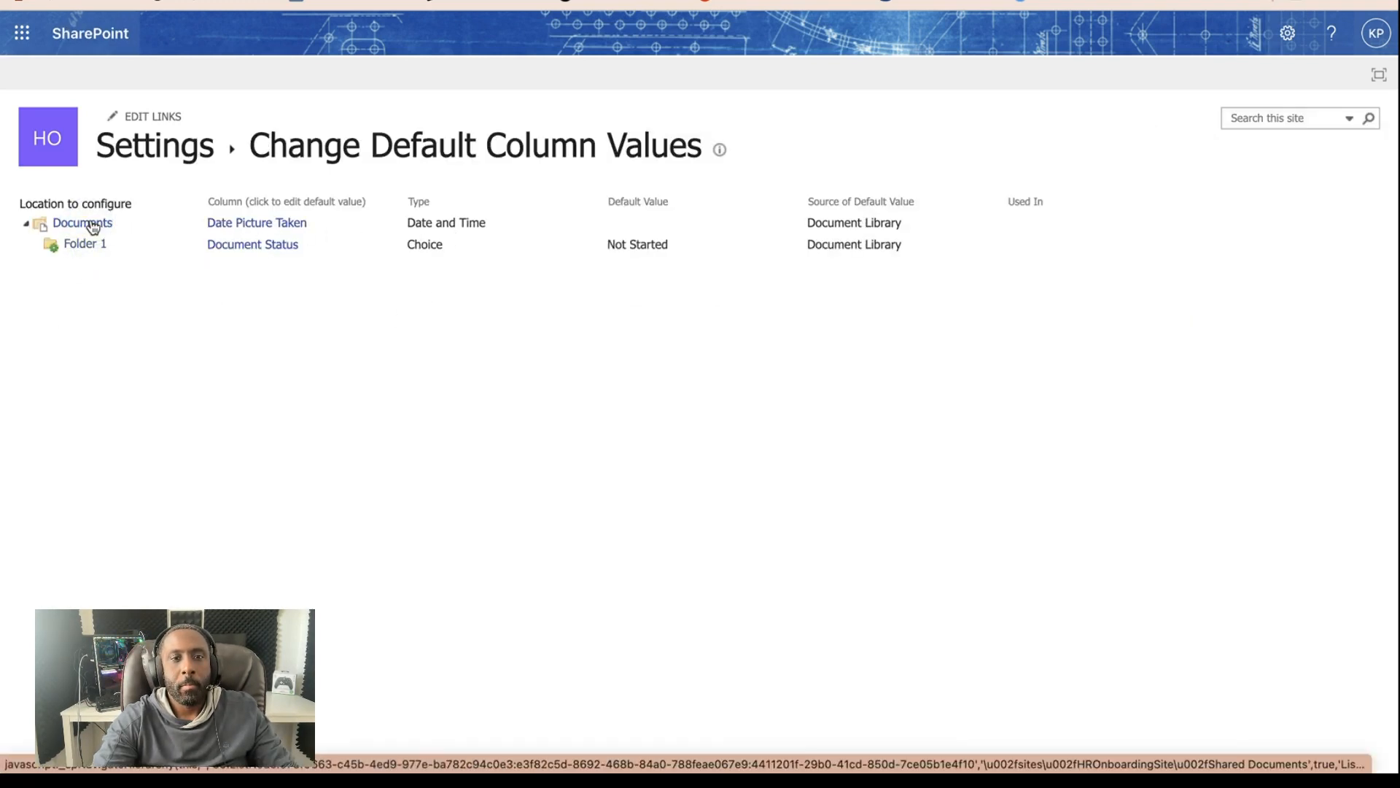
click(89, 248)
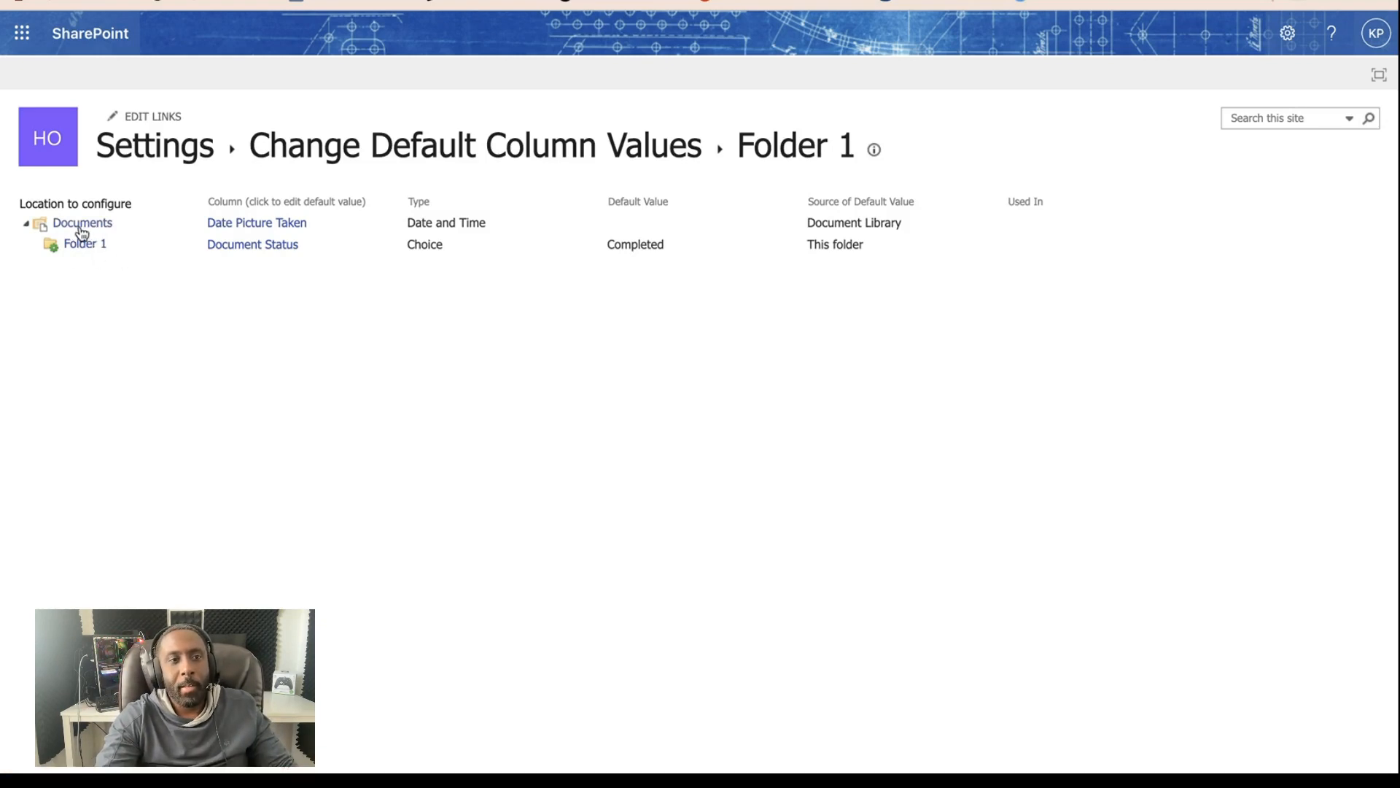
click(82, 225)
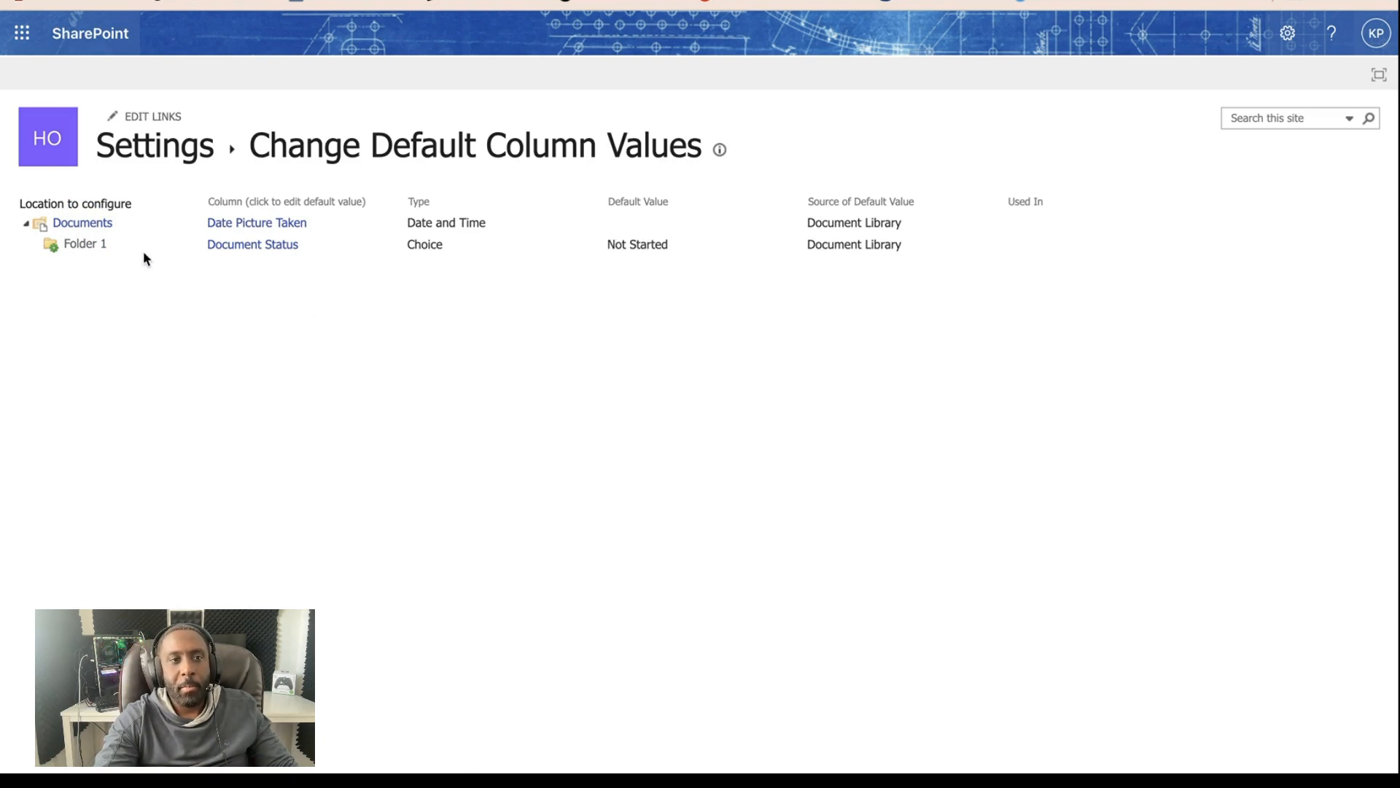
click(86, 245)
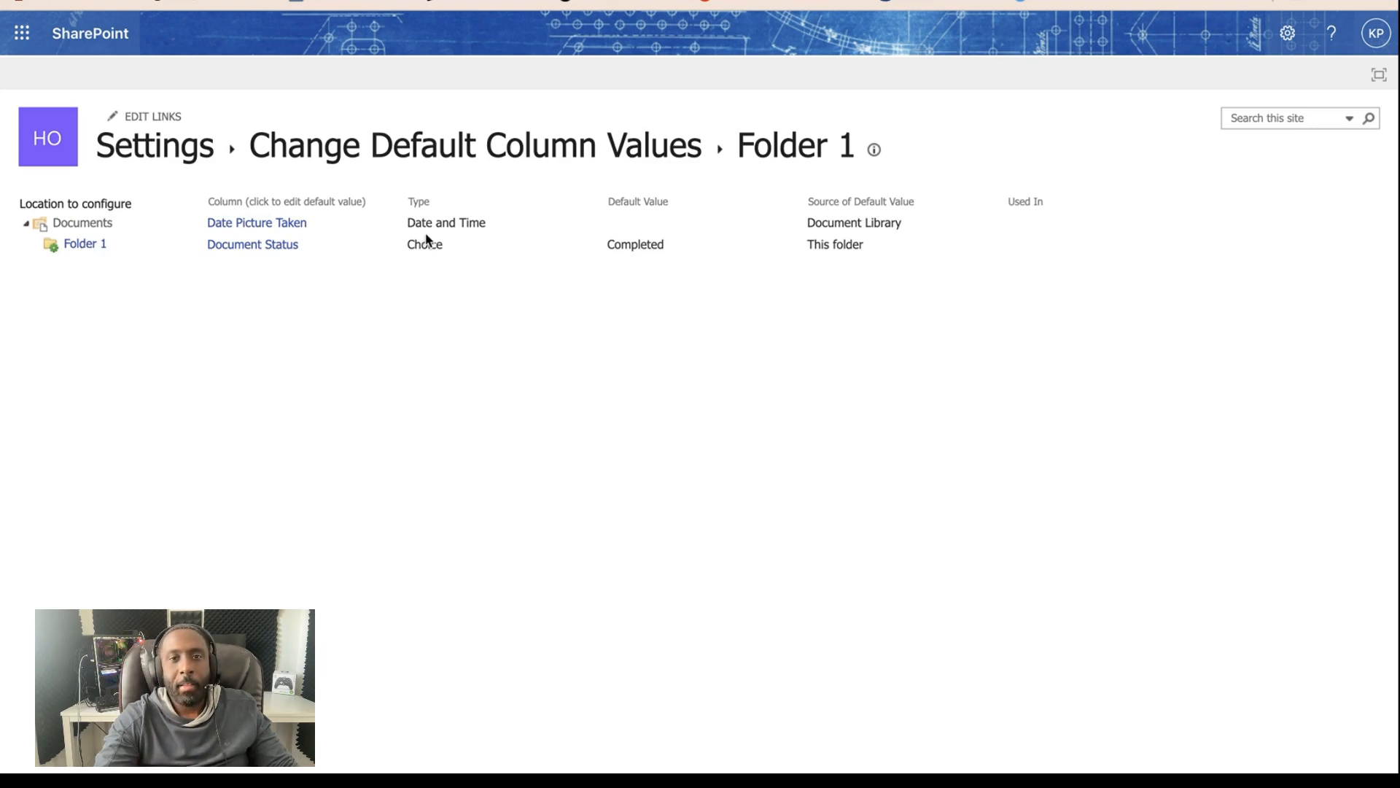
- Return to the Documents library, move the ccaf16a8 picture into Folder 1, and check its Document Status inside the folder
click(73, 146)
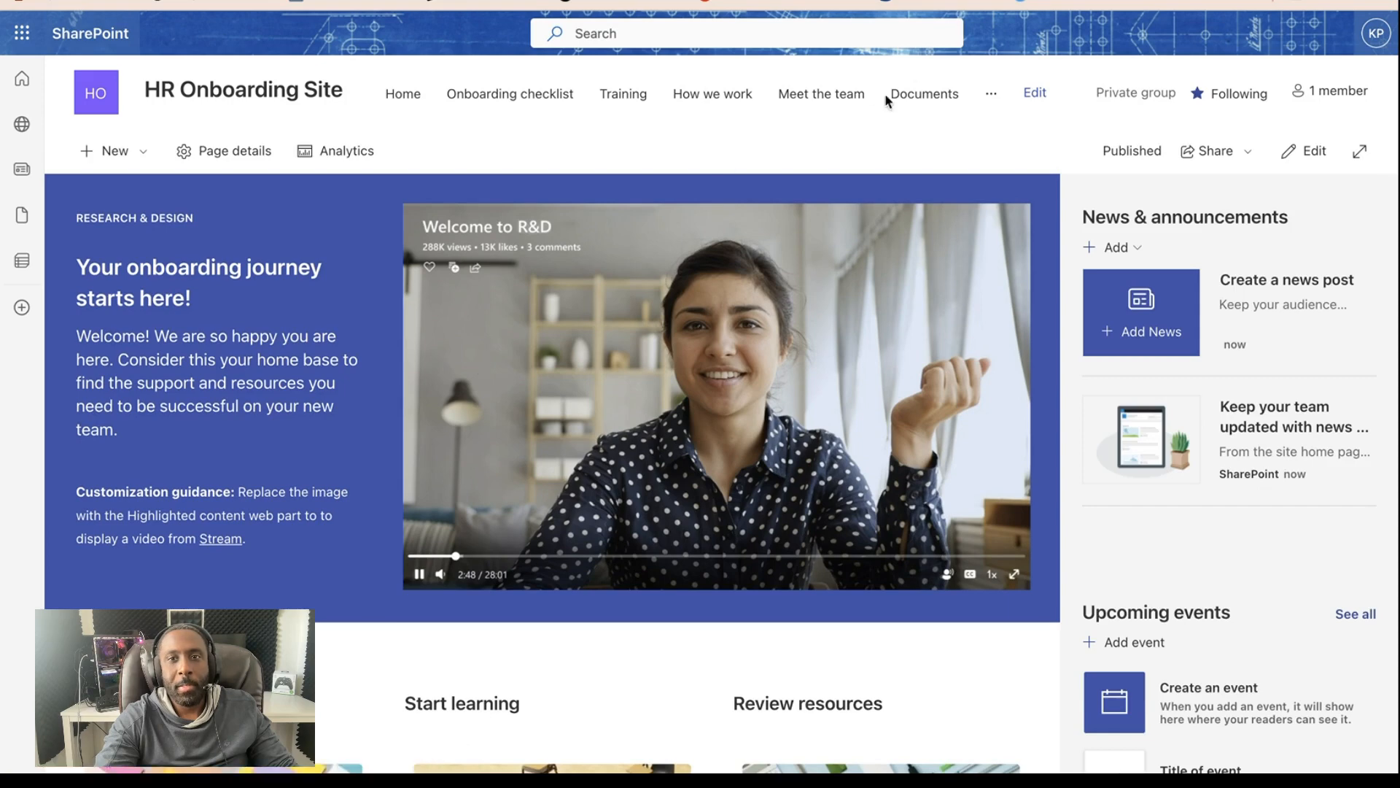
click(924, 91)
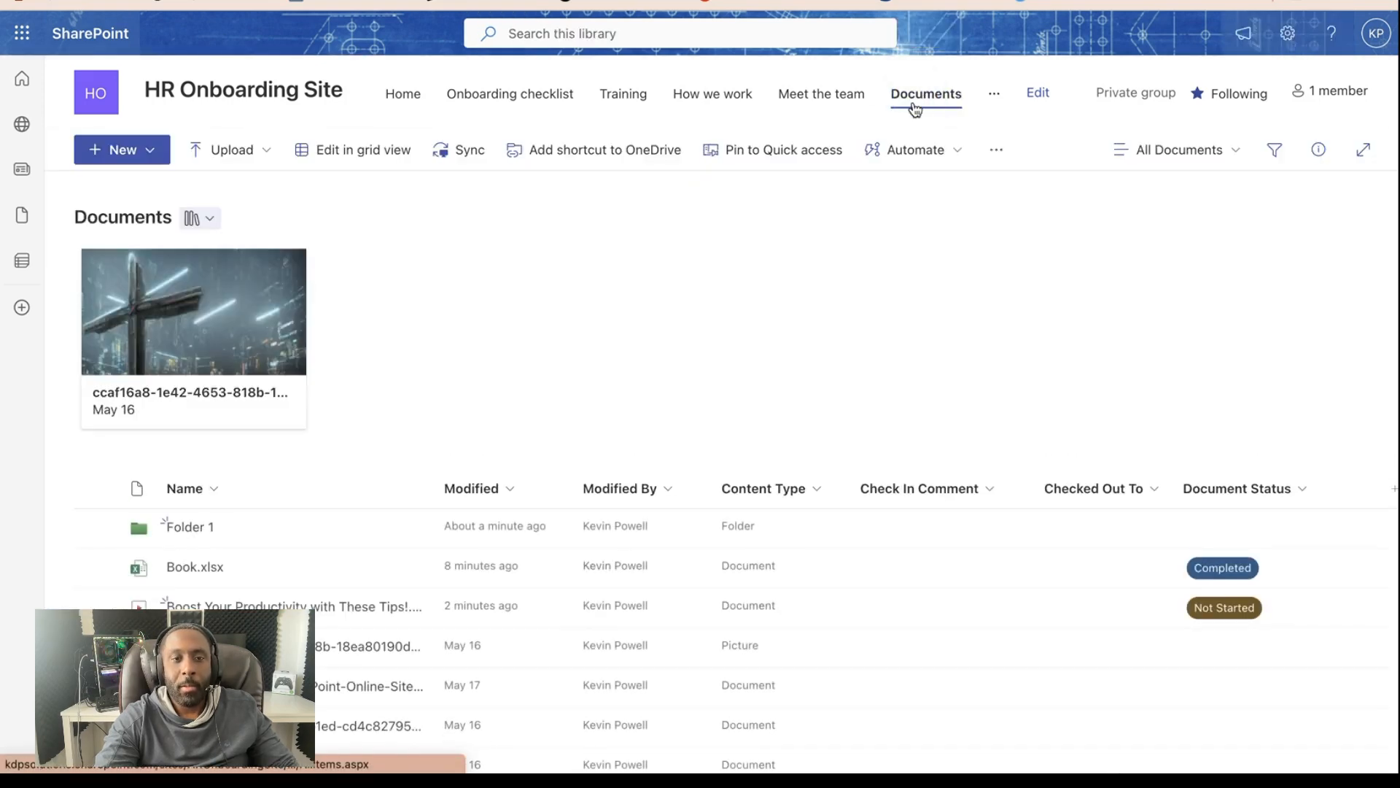
scroll(917, 375, down, 3)
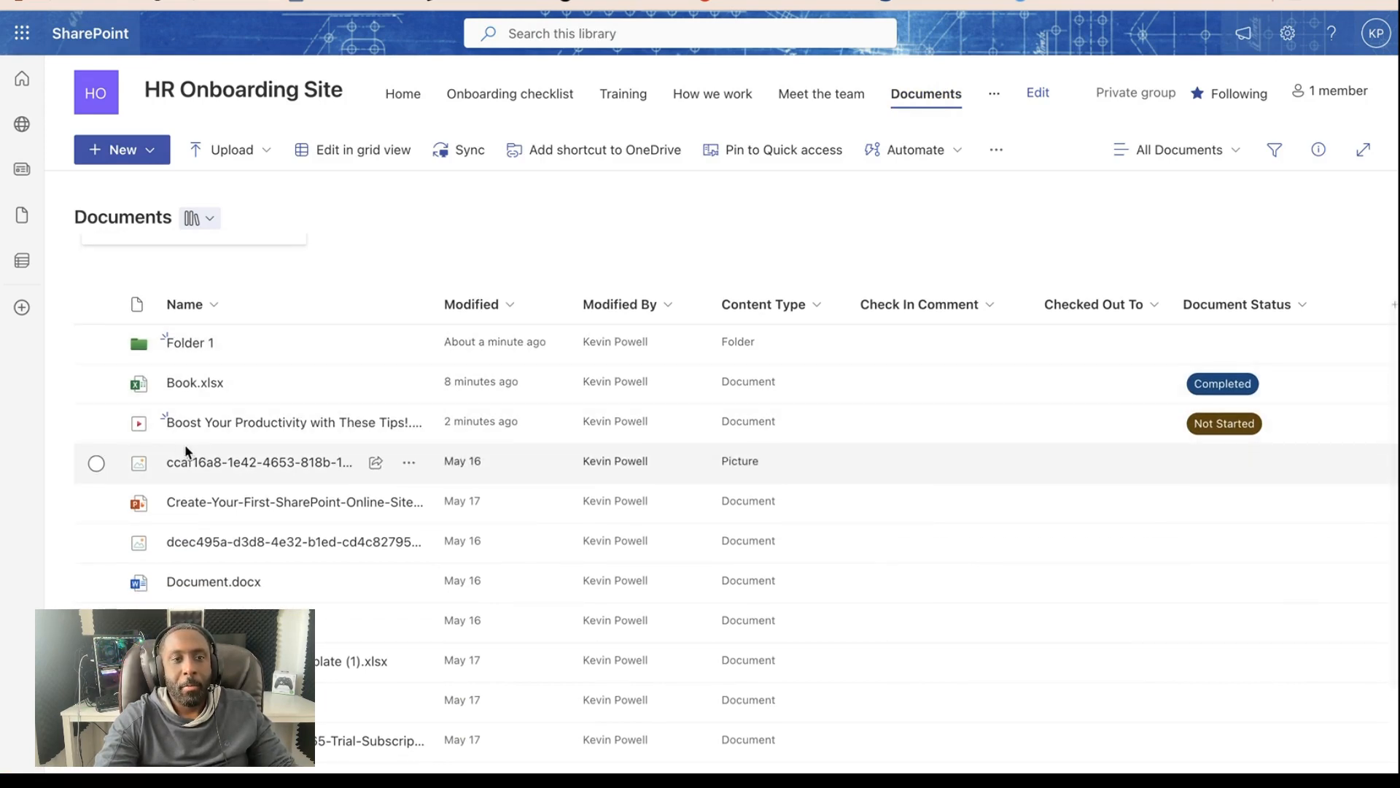
click(97, 462)
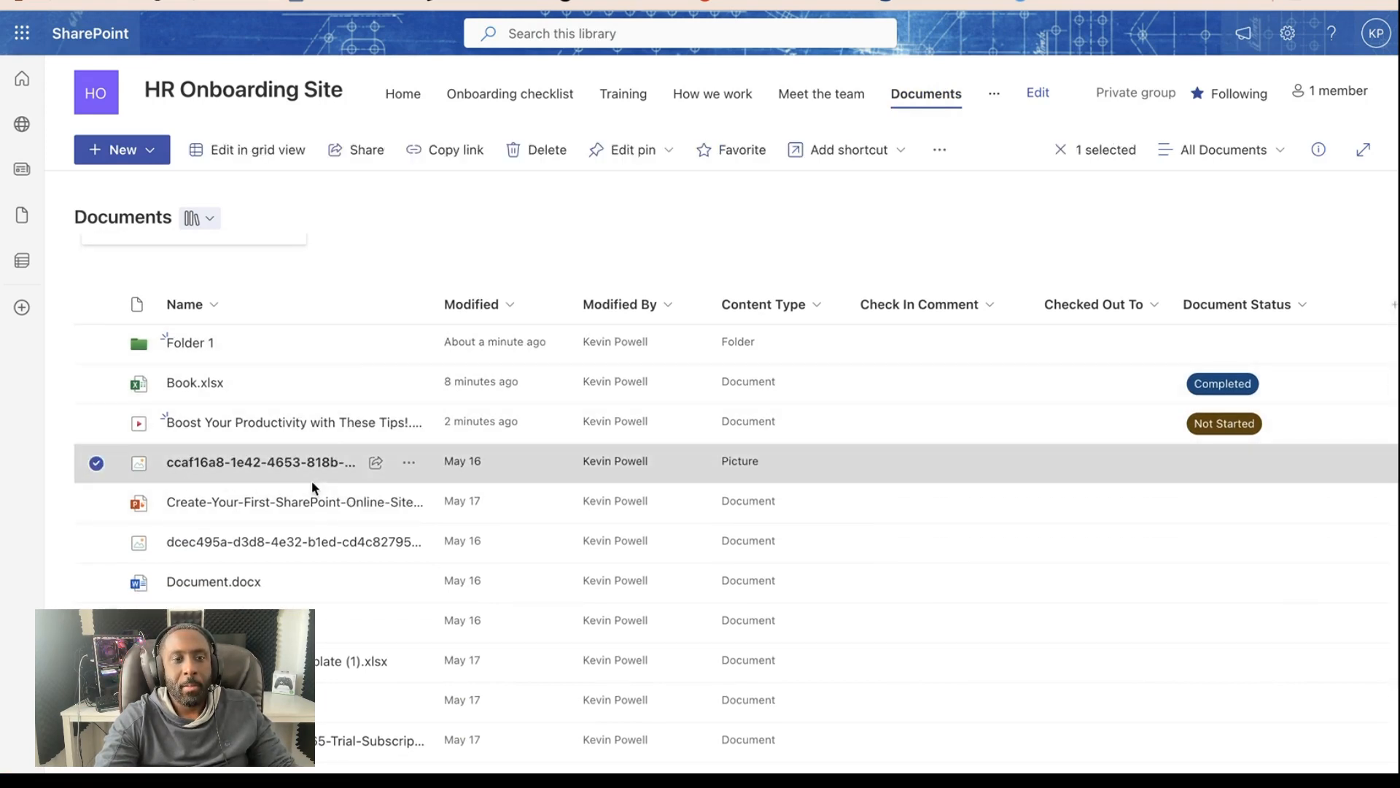
drag(426, 462, 385, 349)
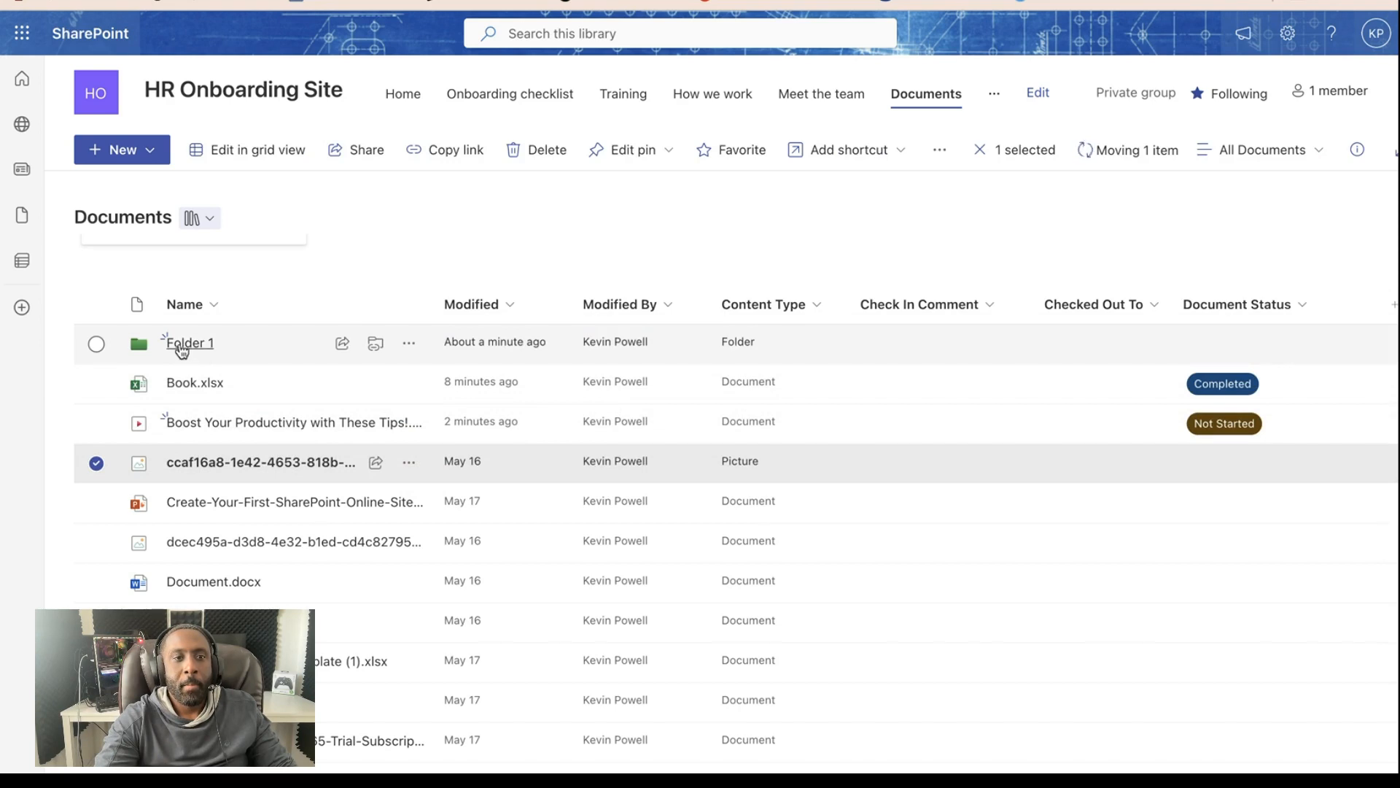
click(182, 344)
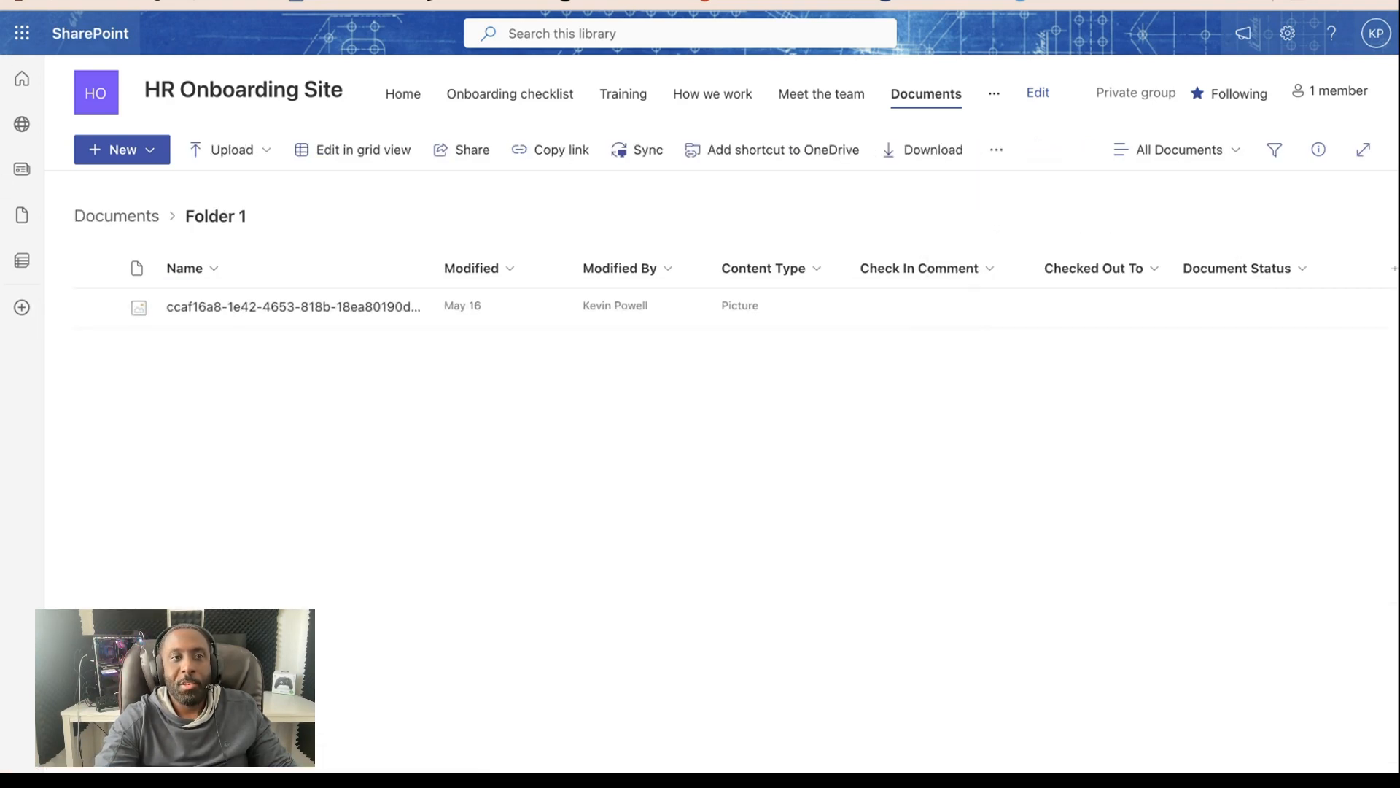
scroll(522, 351, right, 3)
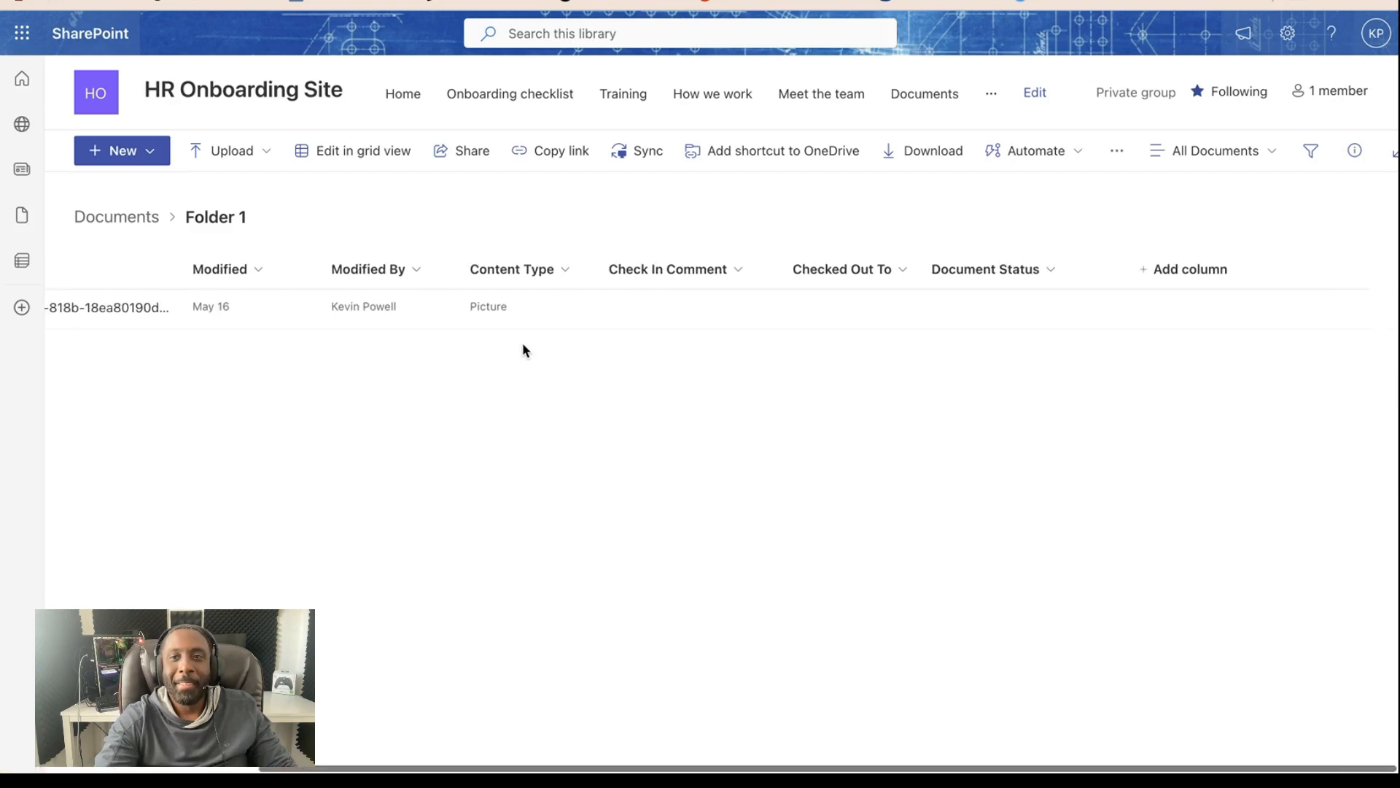
- Check the default Document Status configured for Folder 1 in the library's column default value settings
scroll(523, 350, left, 3)
click(985, 319)
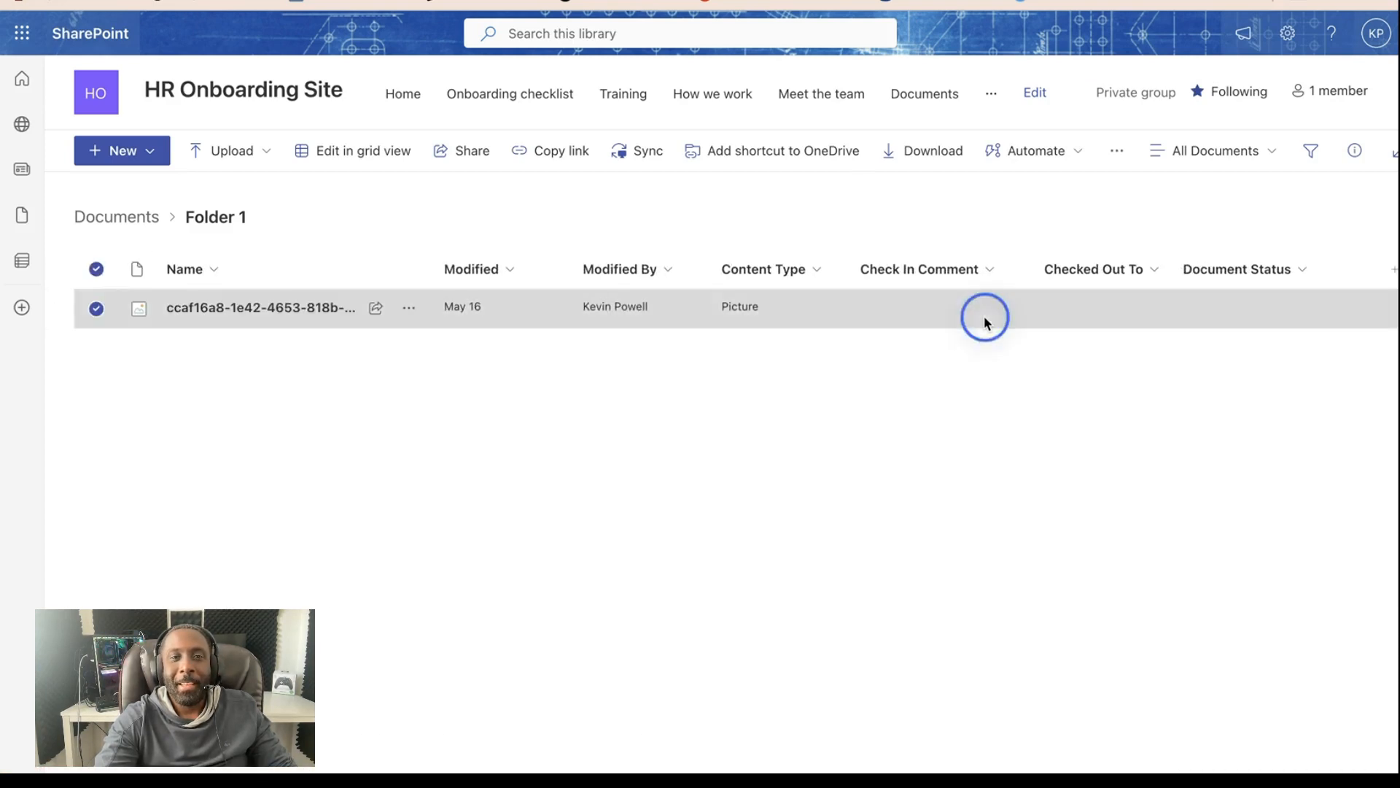
click(1287, 33)
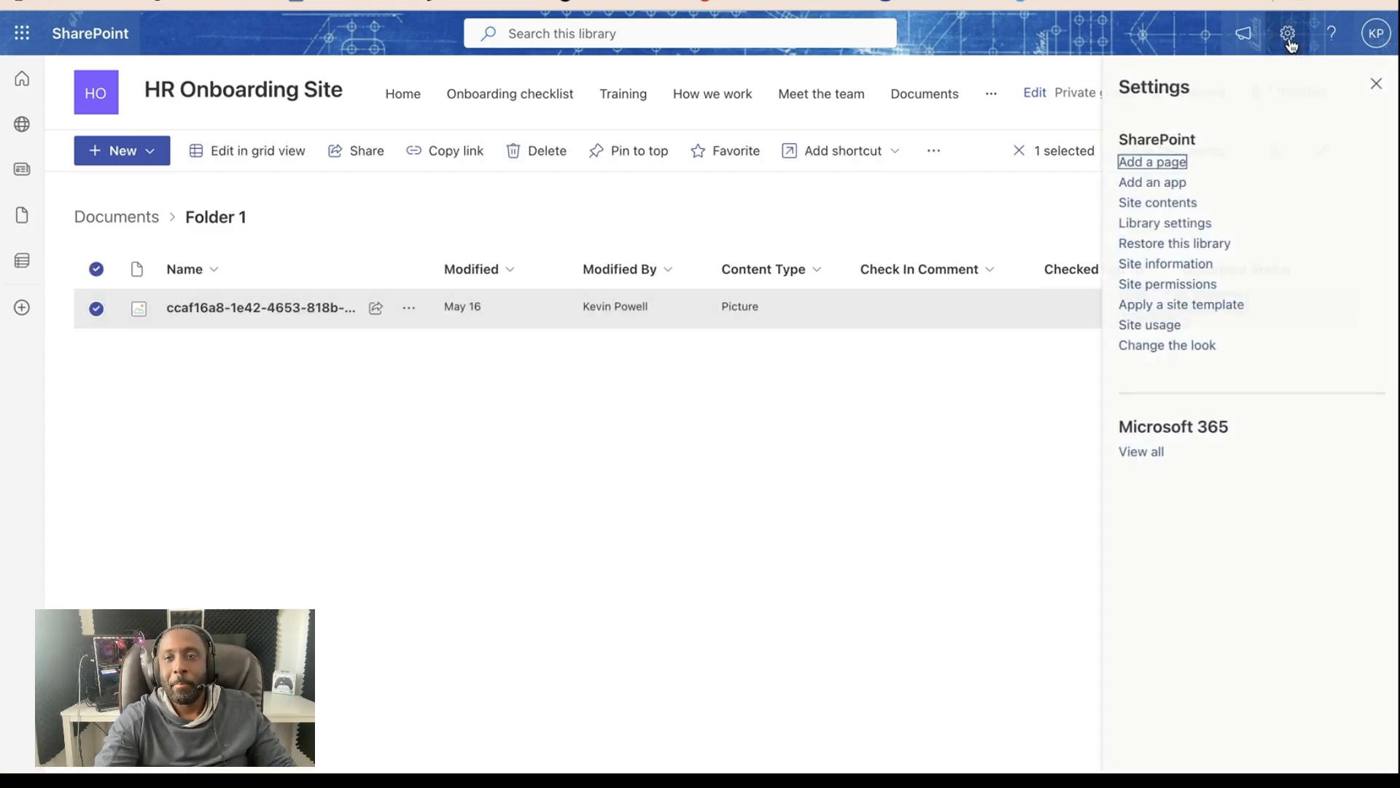
click(1155, 224)
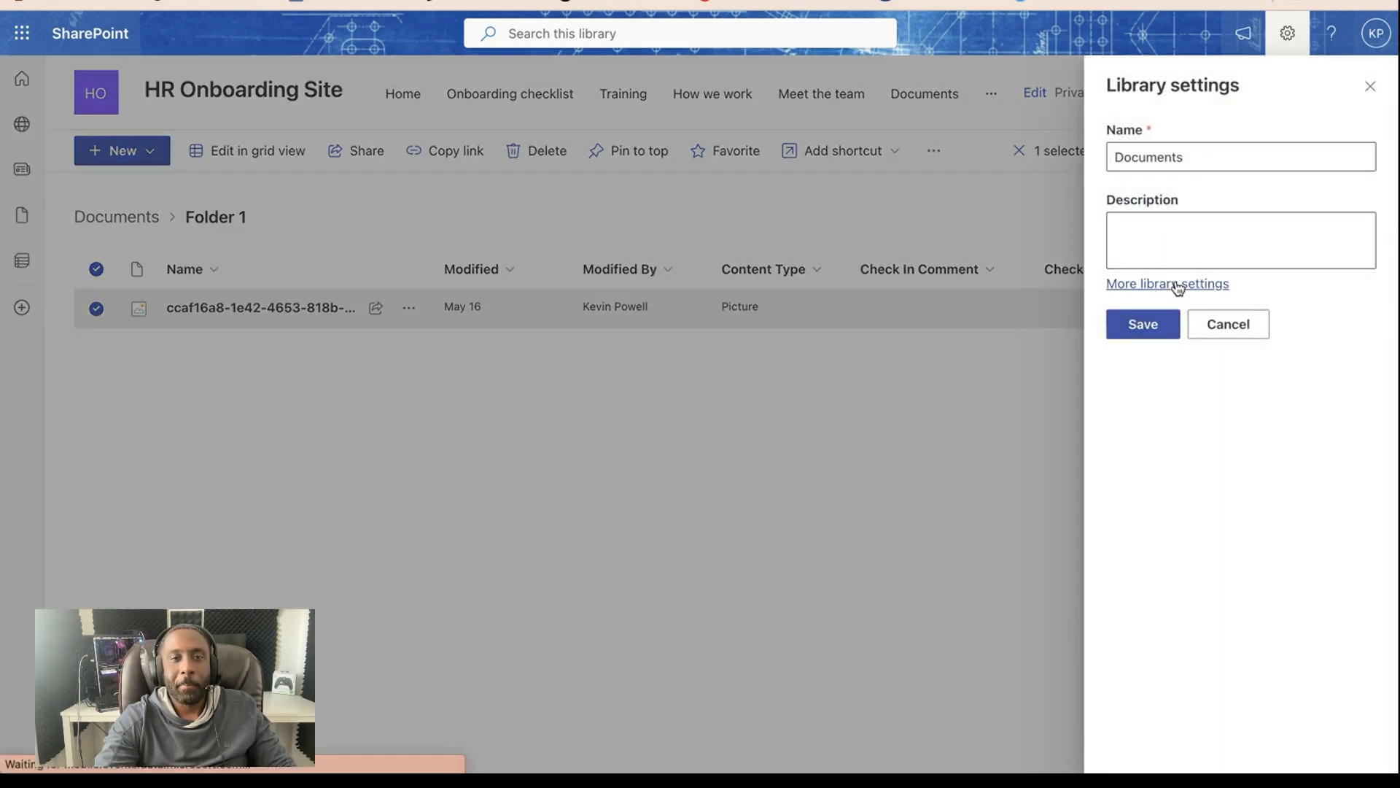
click(1178, 286)
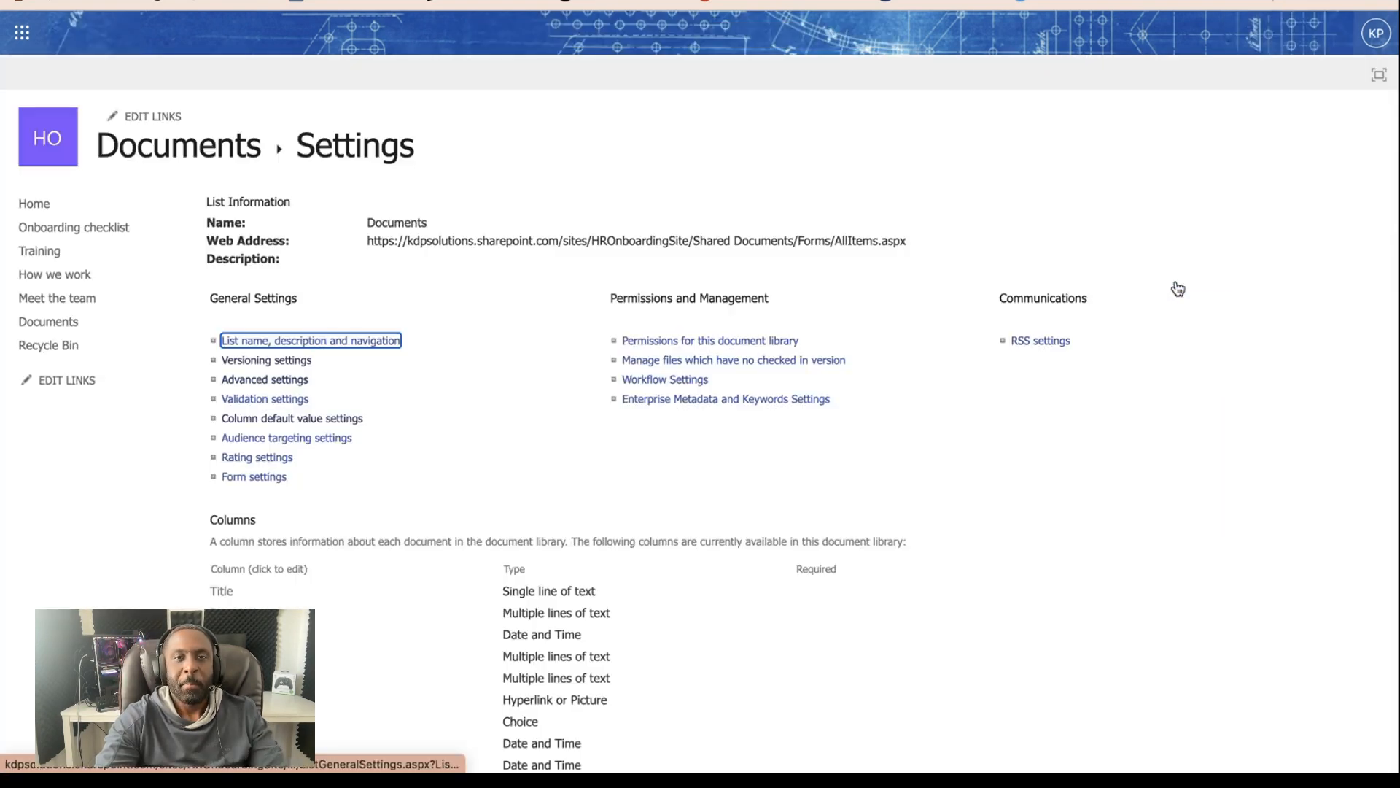
click(273, 422)
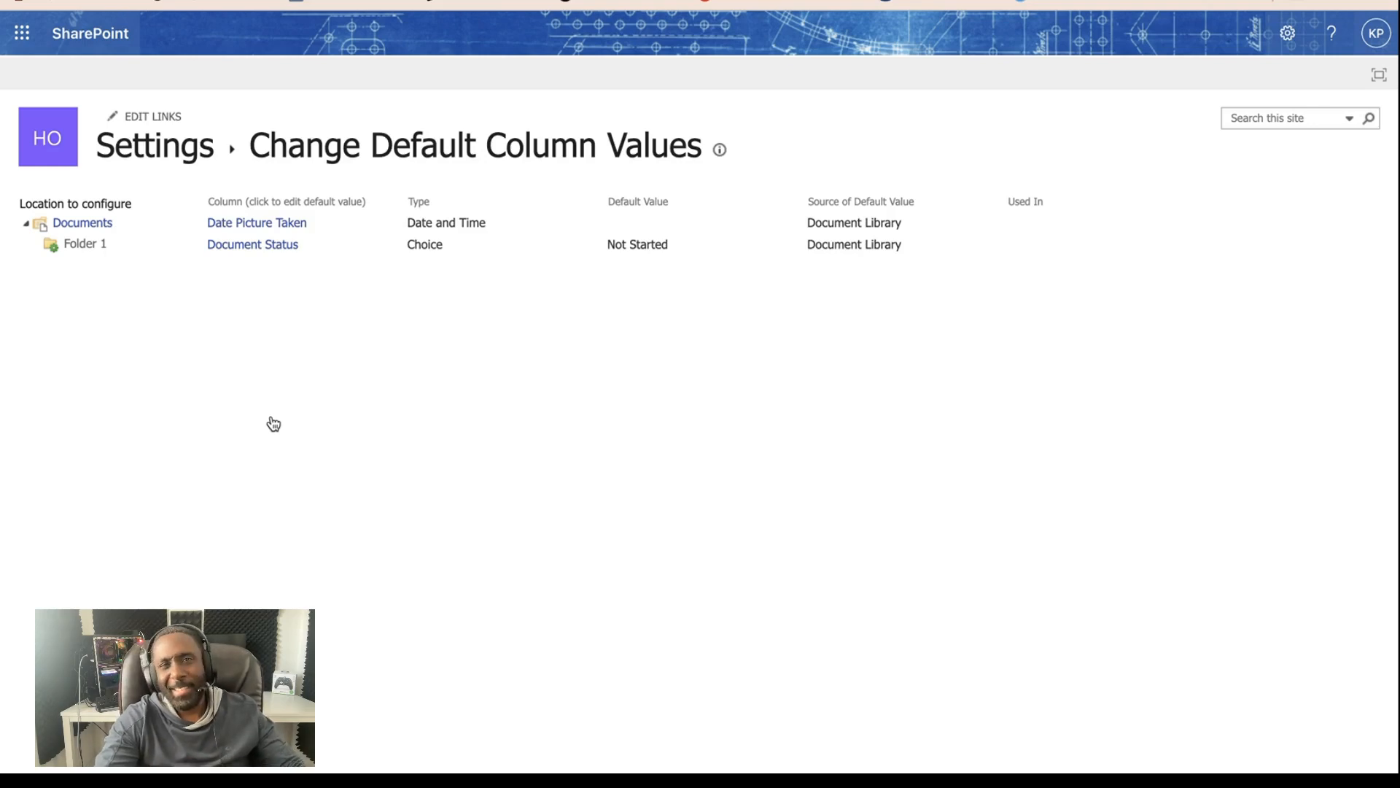
click(82, 245)
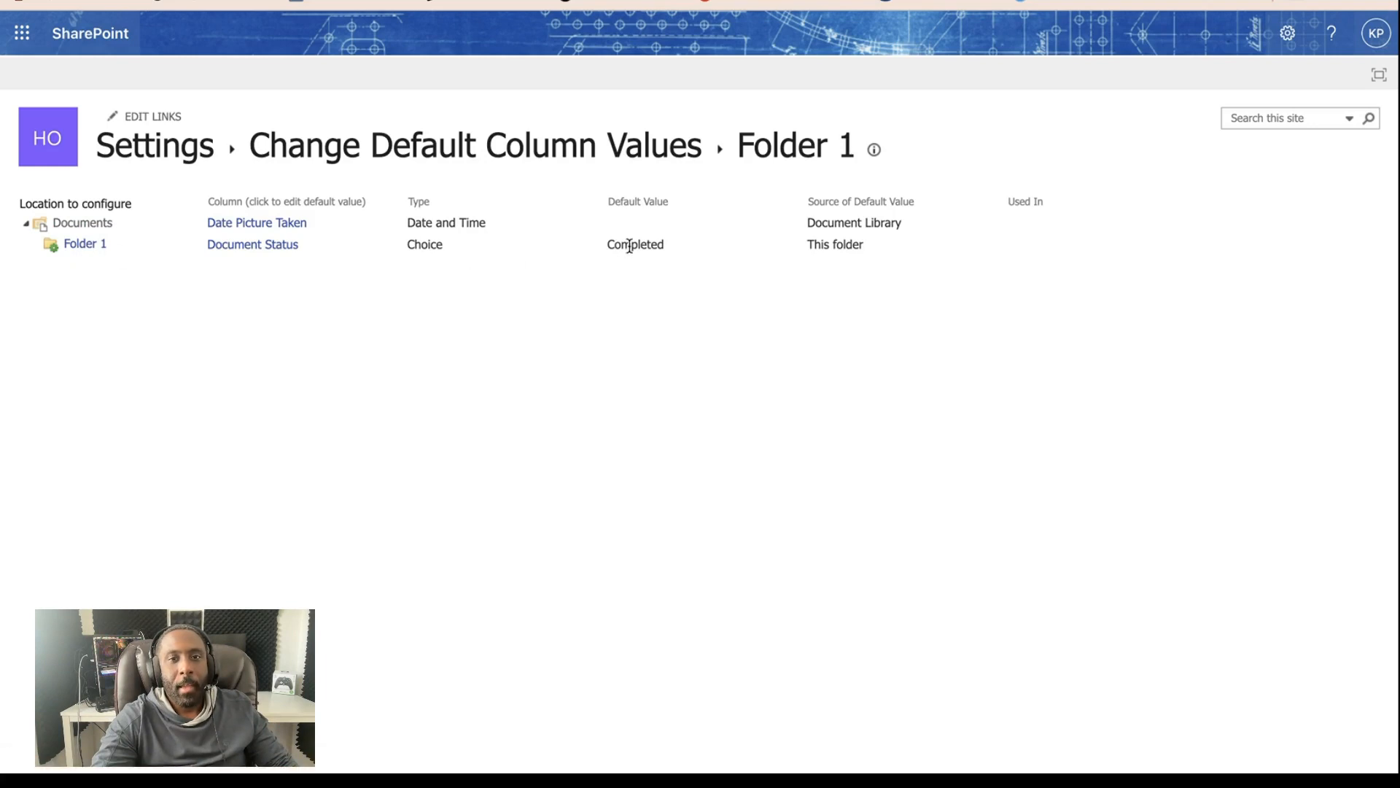
- Return to Folder 1 in the Documents library and upload 1.3 Teams Site Anatomy.jpg from the Downloads folder
click(173, 158)
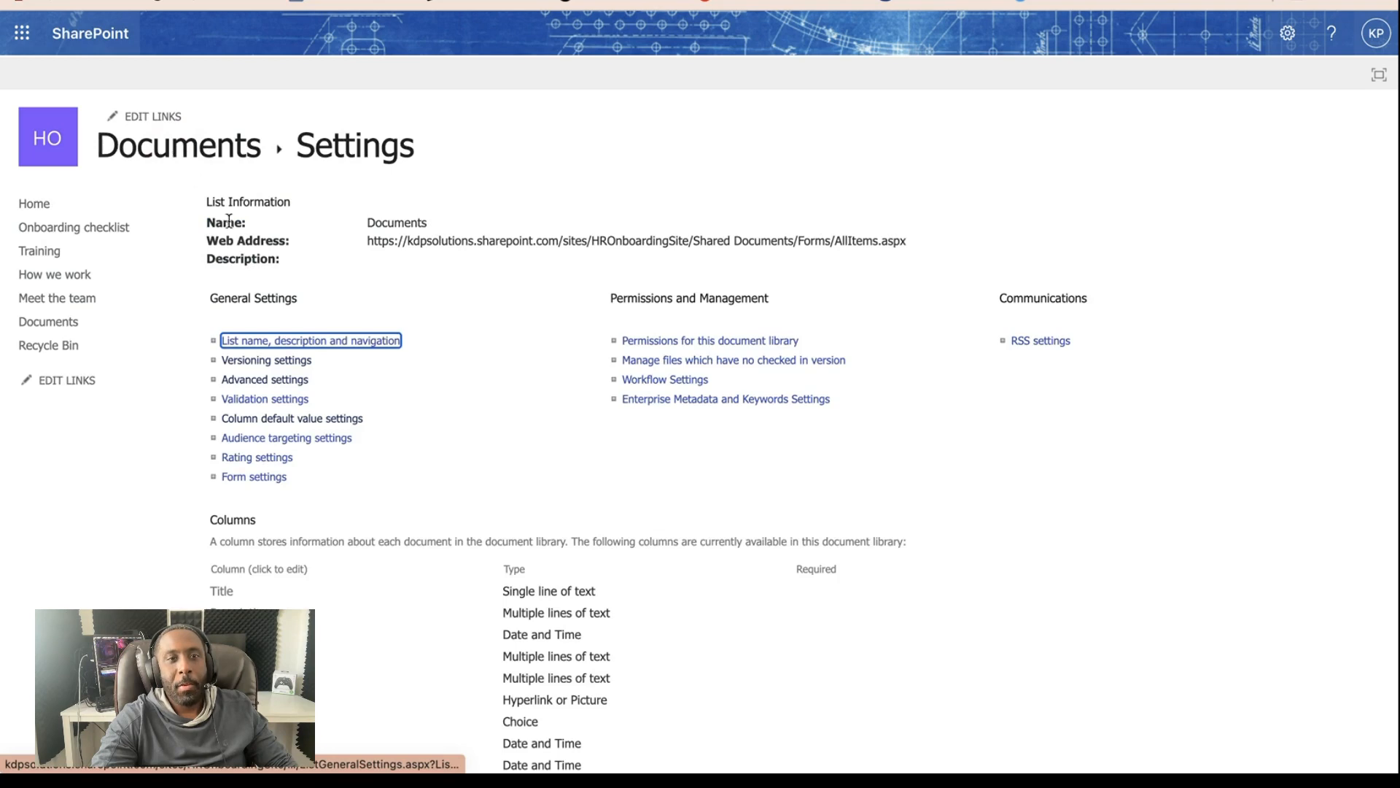
click(195, 151)
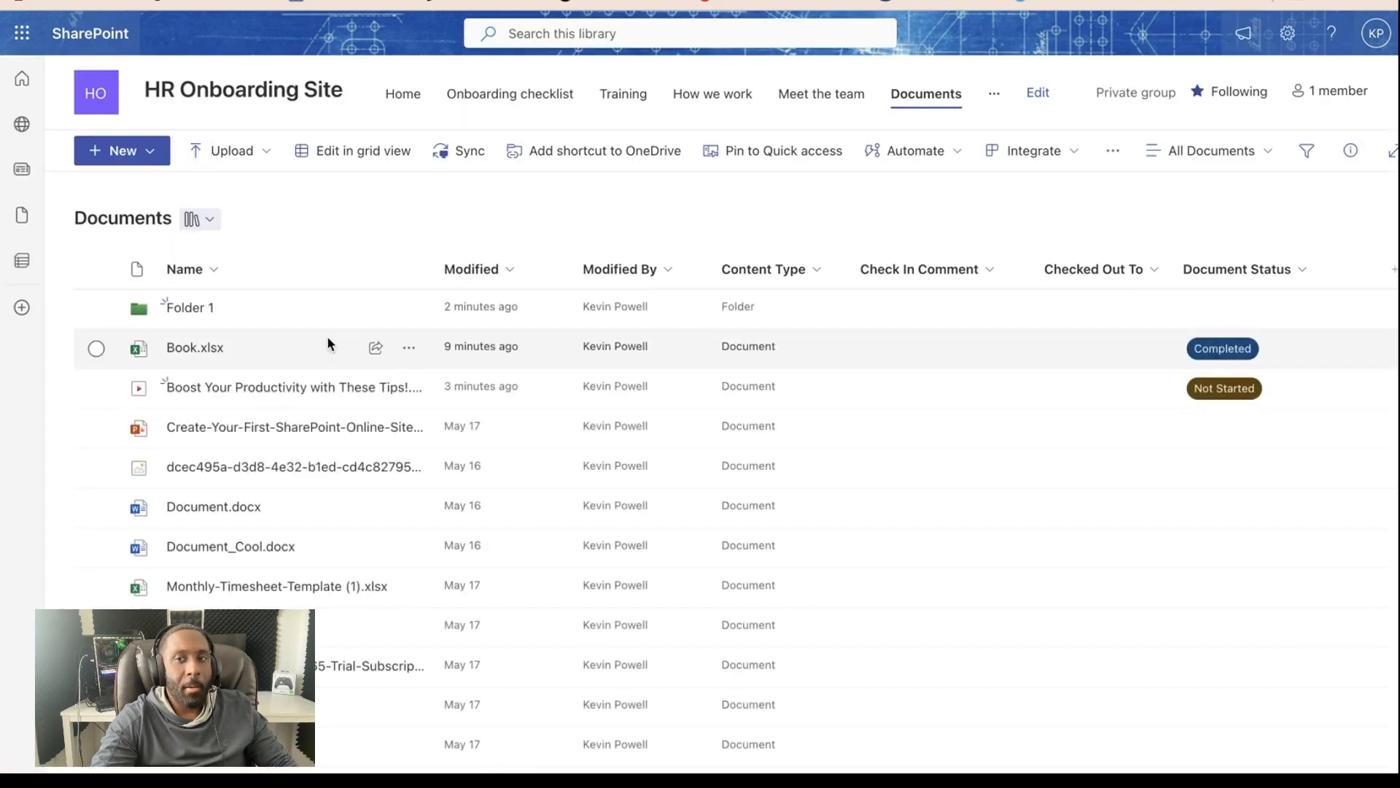
click(191, 308)
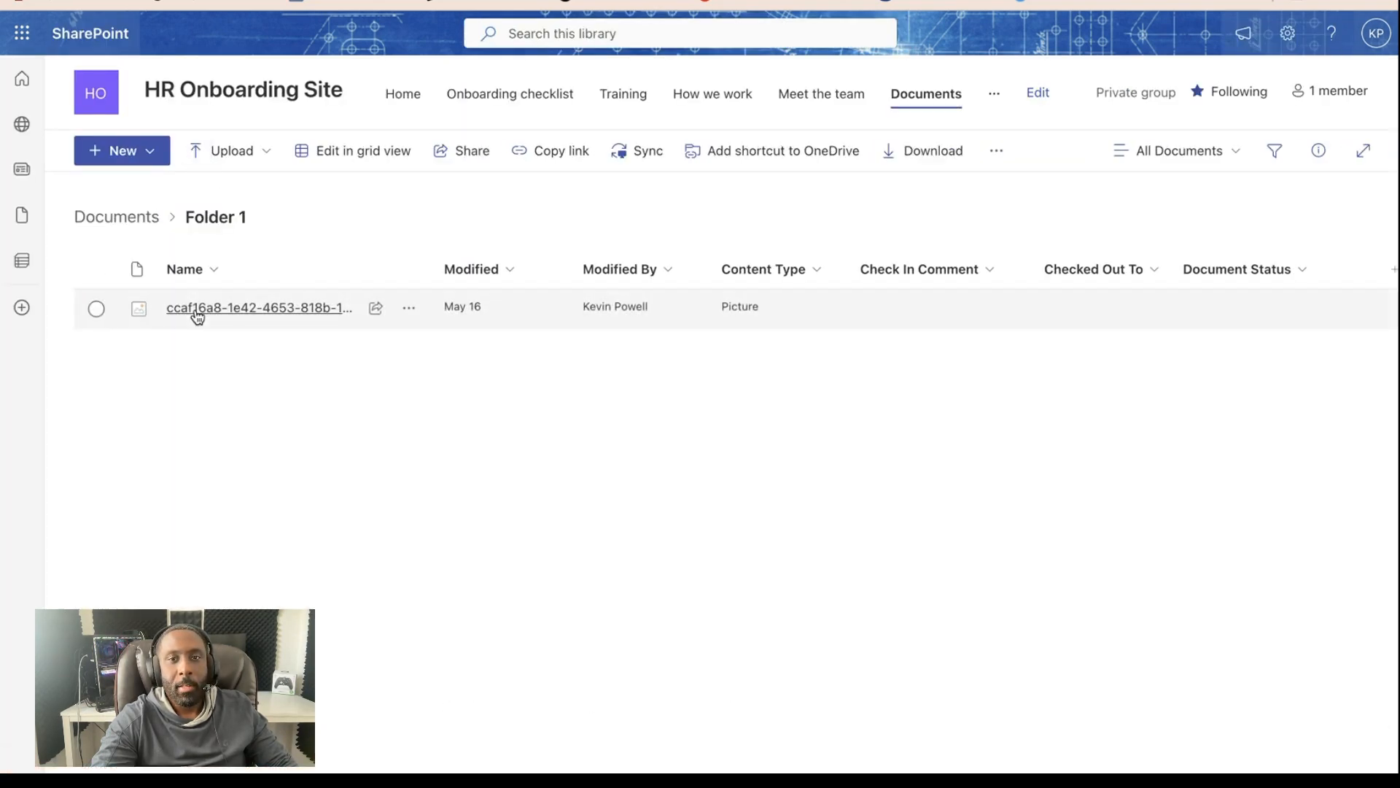
click(232, 150)
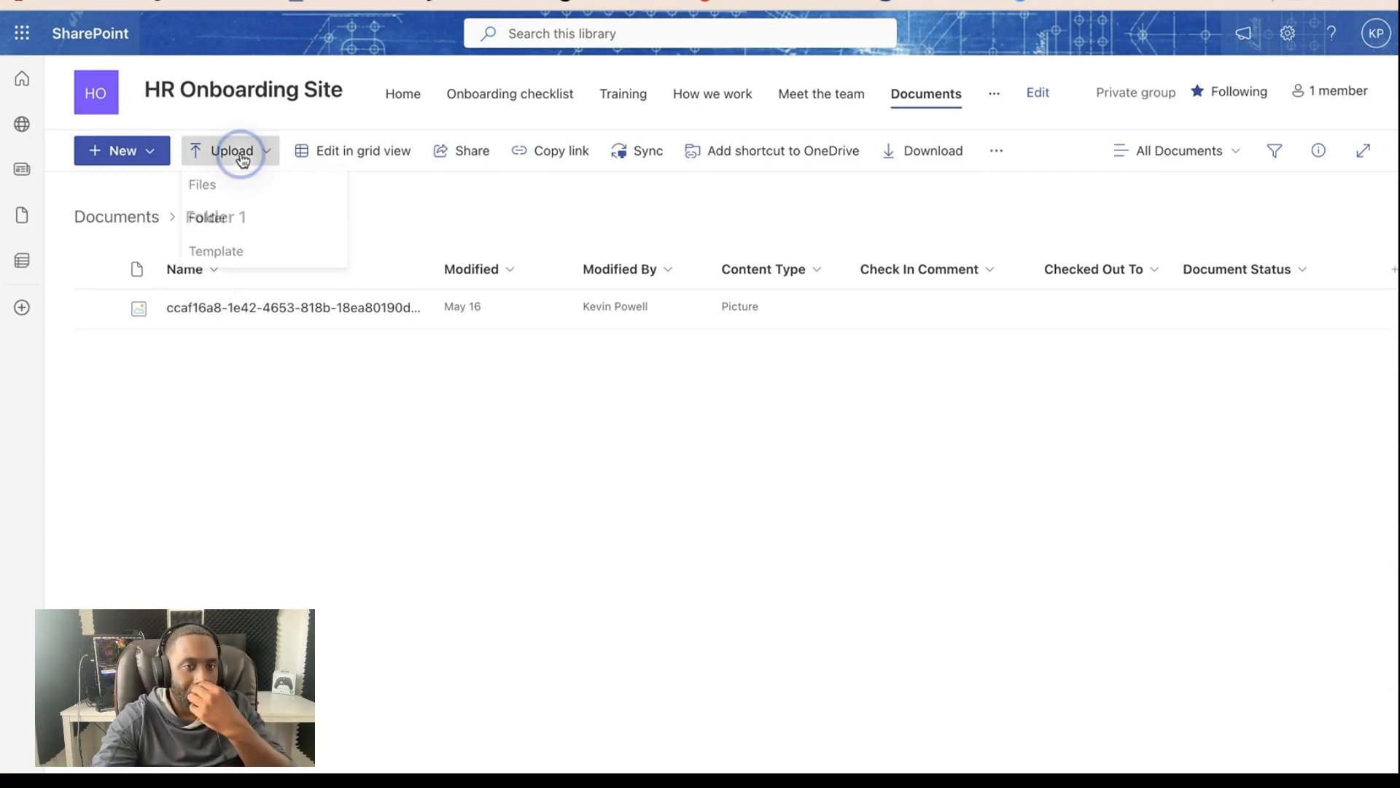
click(244, 192)
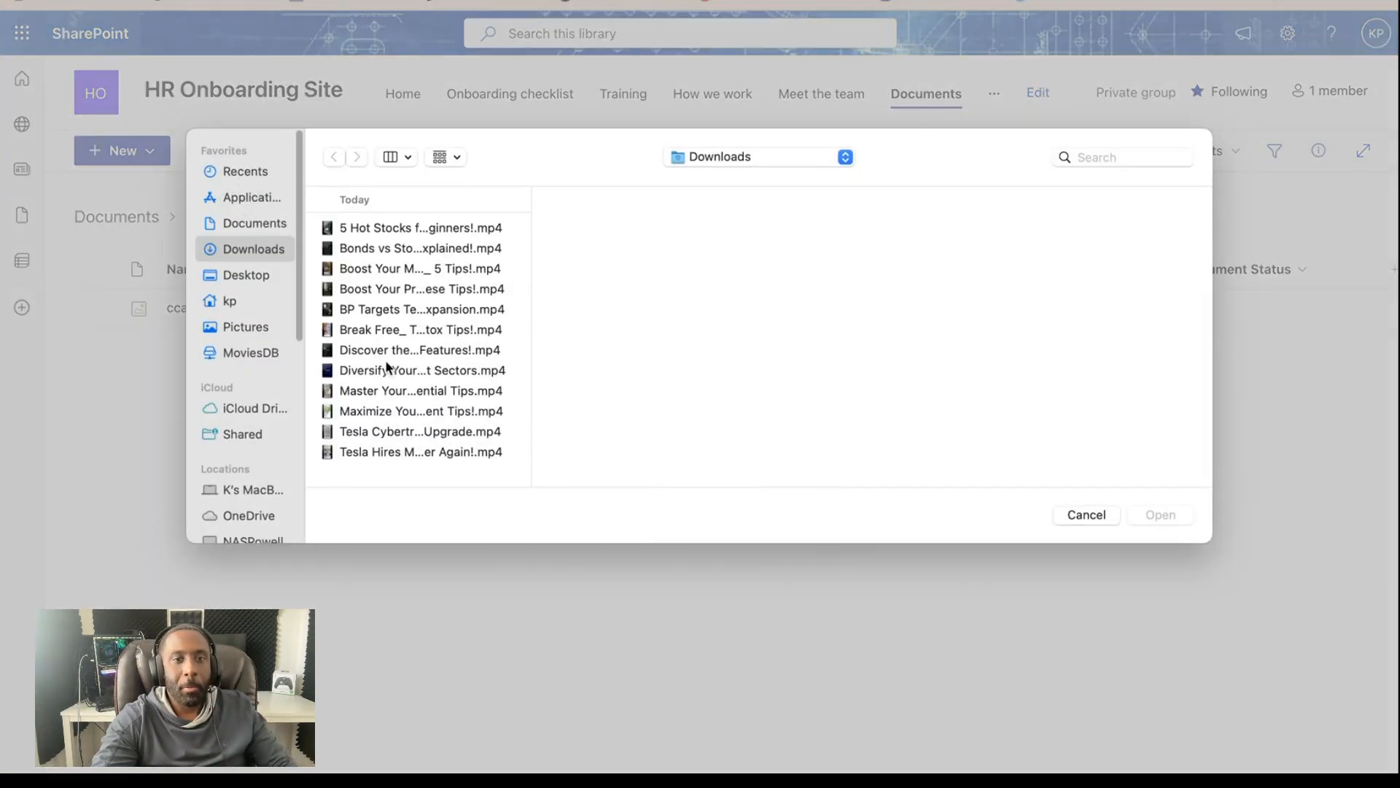
scroll(393, 377, down, 5)
scroll(396, 394, down, 5)
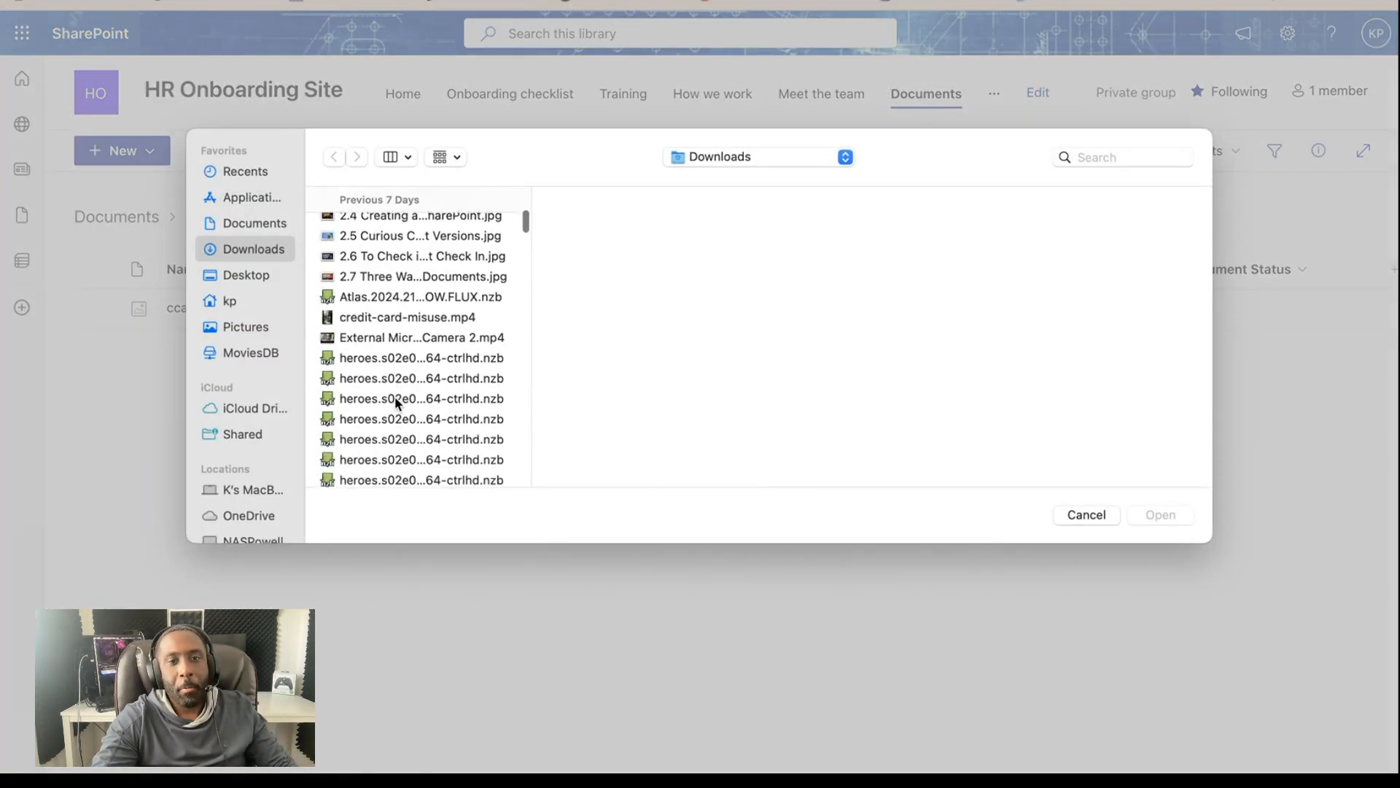
scroll(398, 372, up, 4)
scroll(400, 359, up, 1)
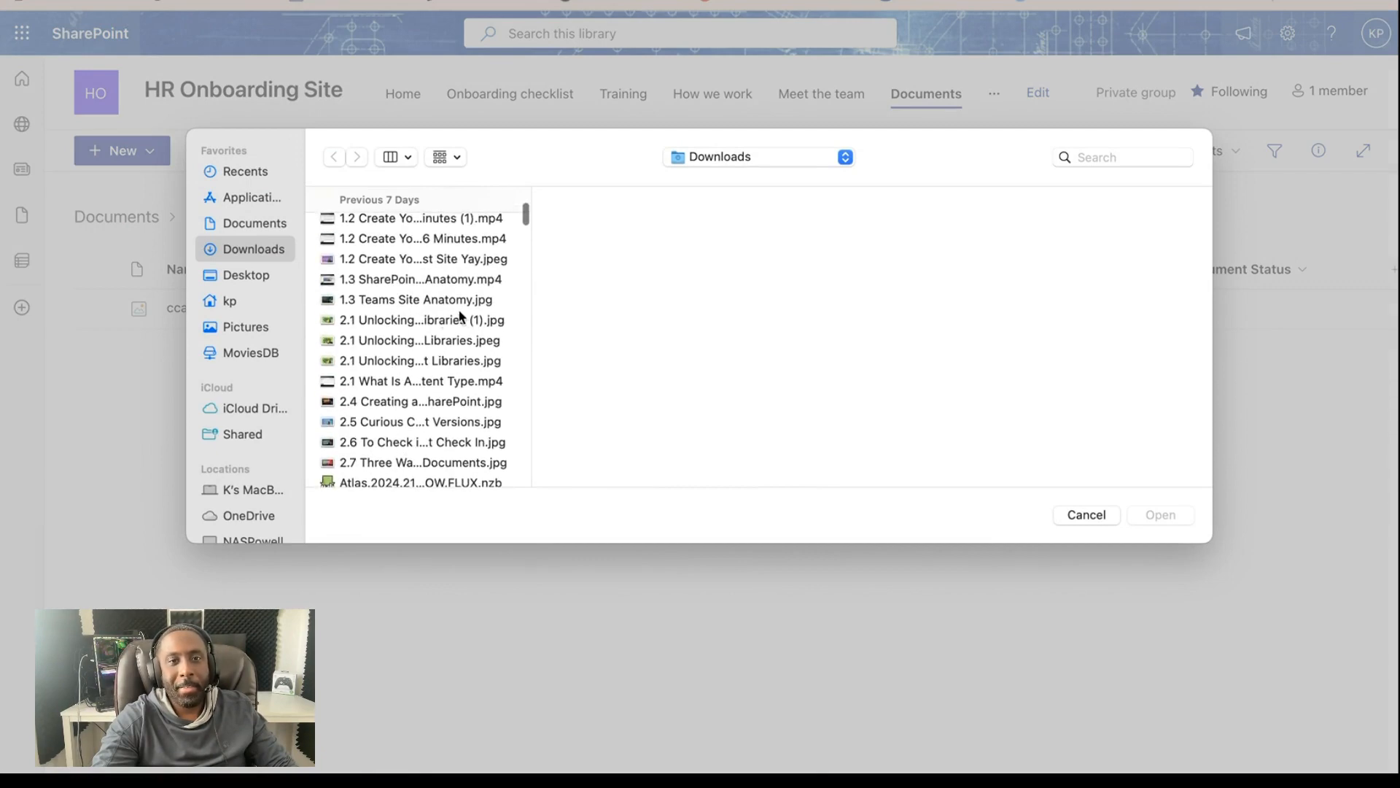
click(446, 300)
click(1167, 516)
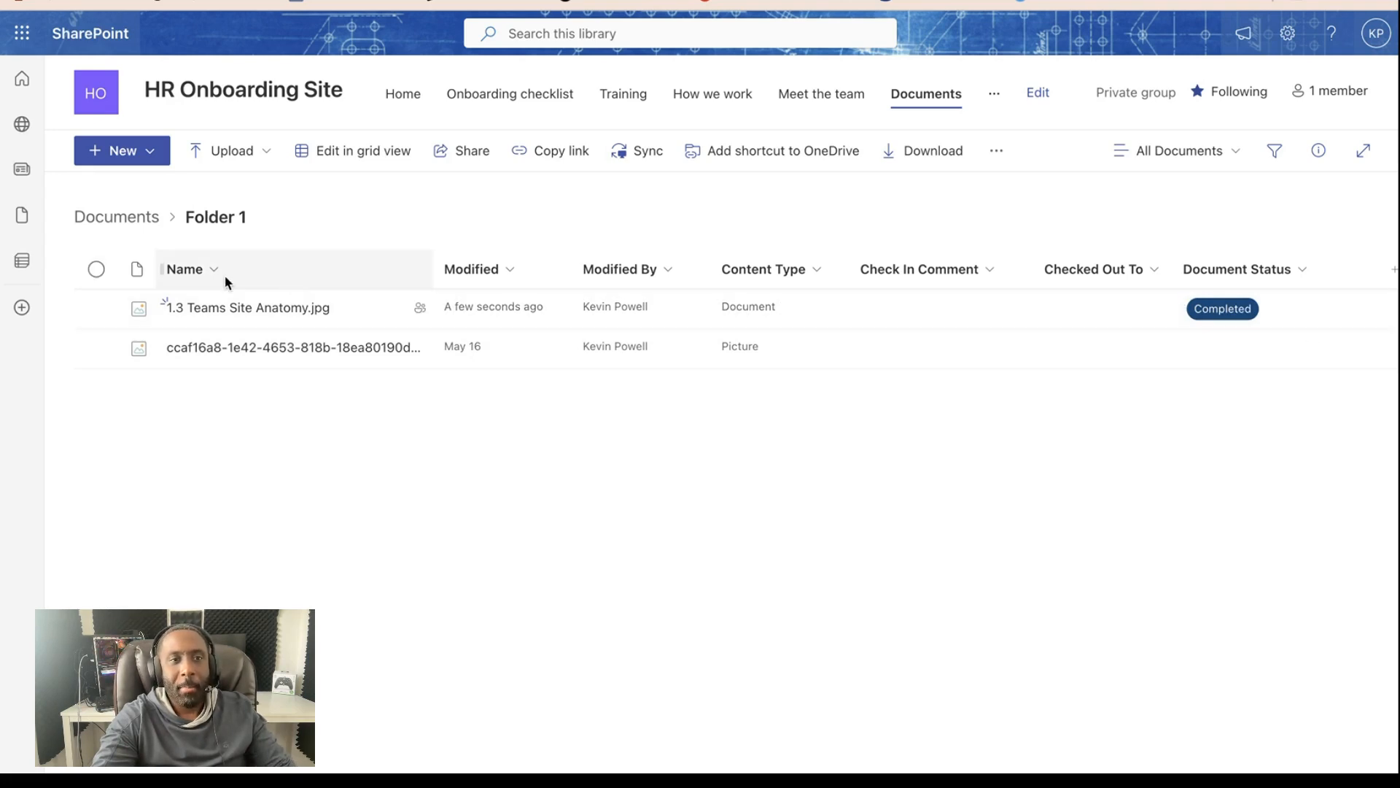
- Go back to the Documents library and open Folder 1's default column values in the column default value settings
click(116, 218)
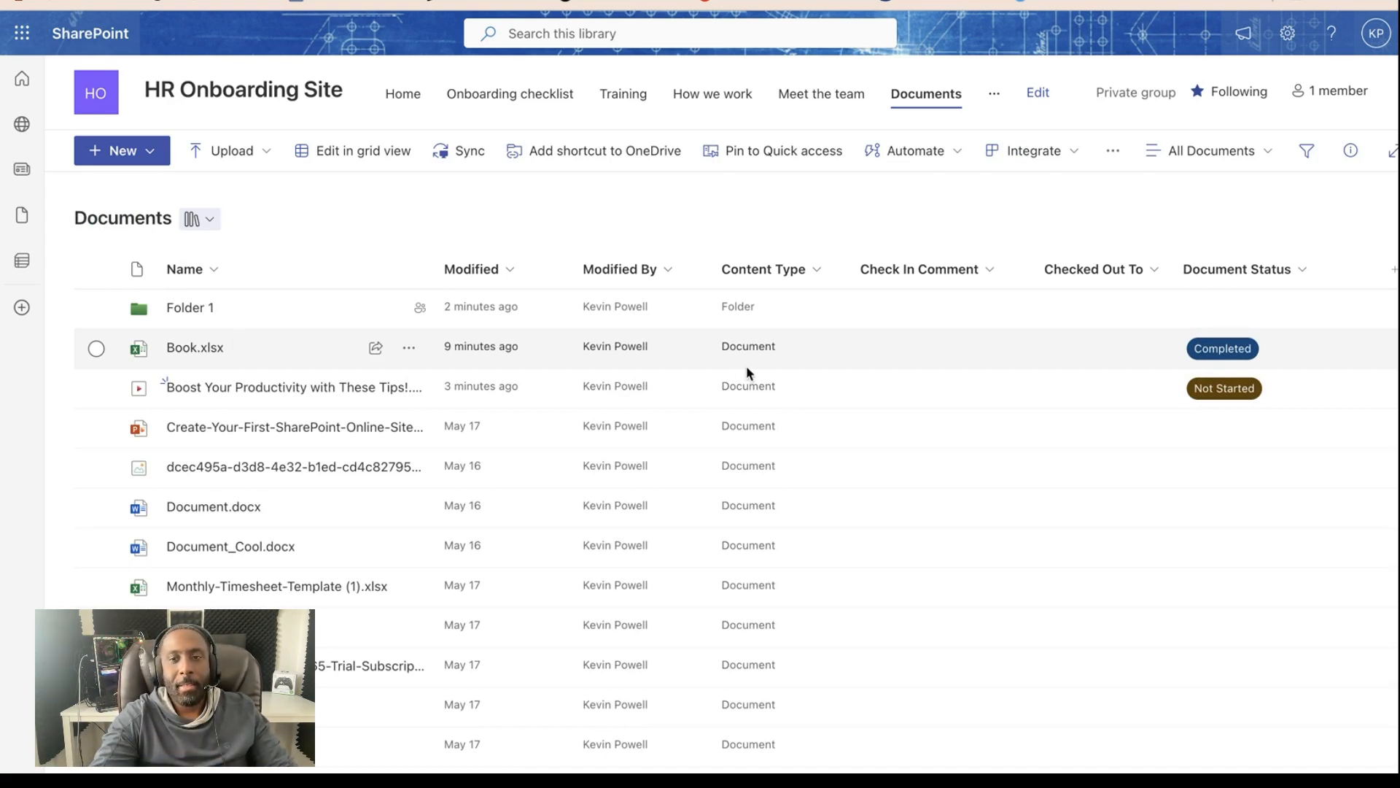
click(1289, 33)
click(1165, 221)
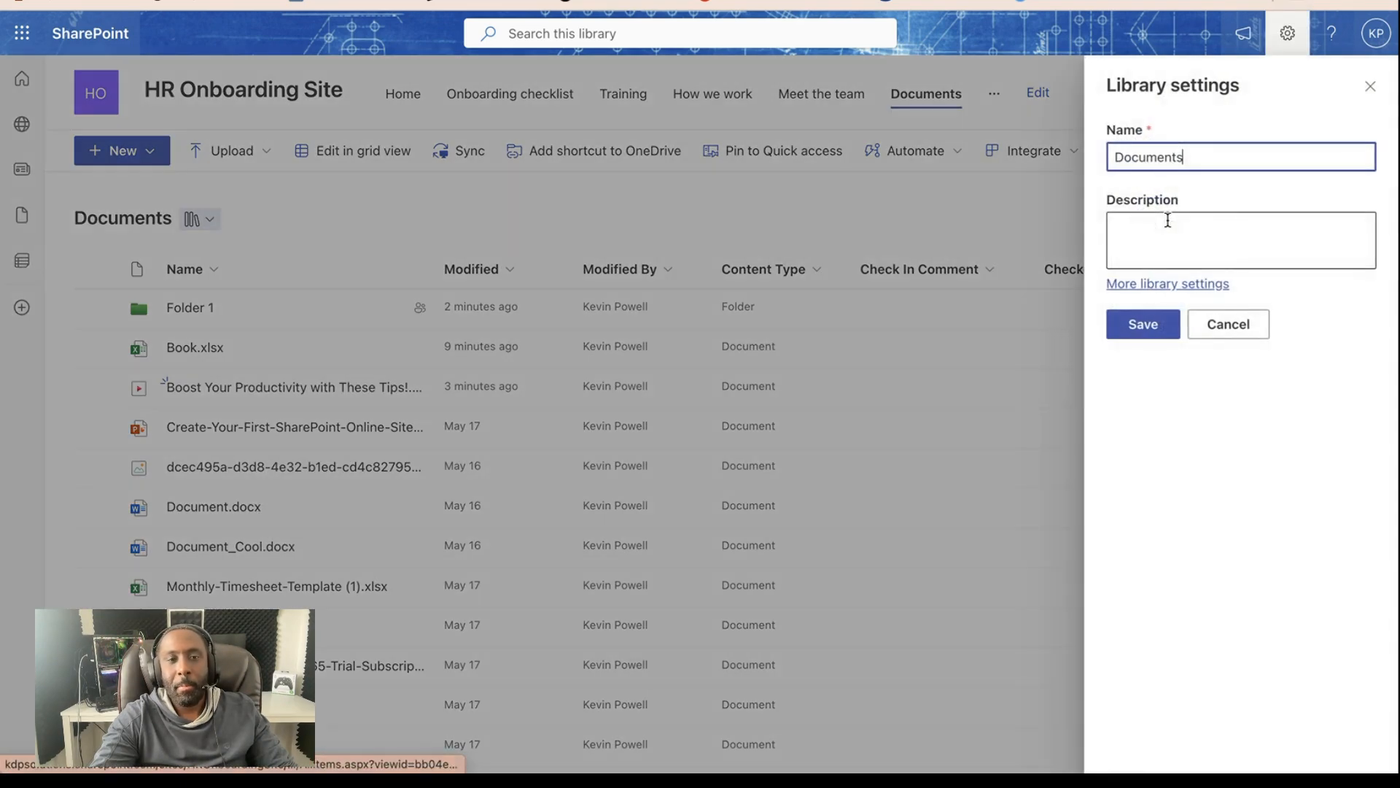
click(1159, 283)
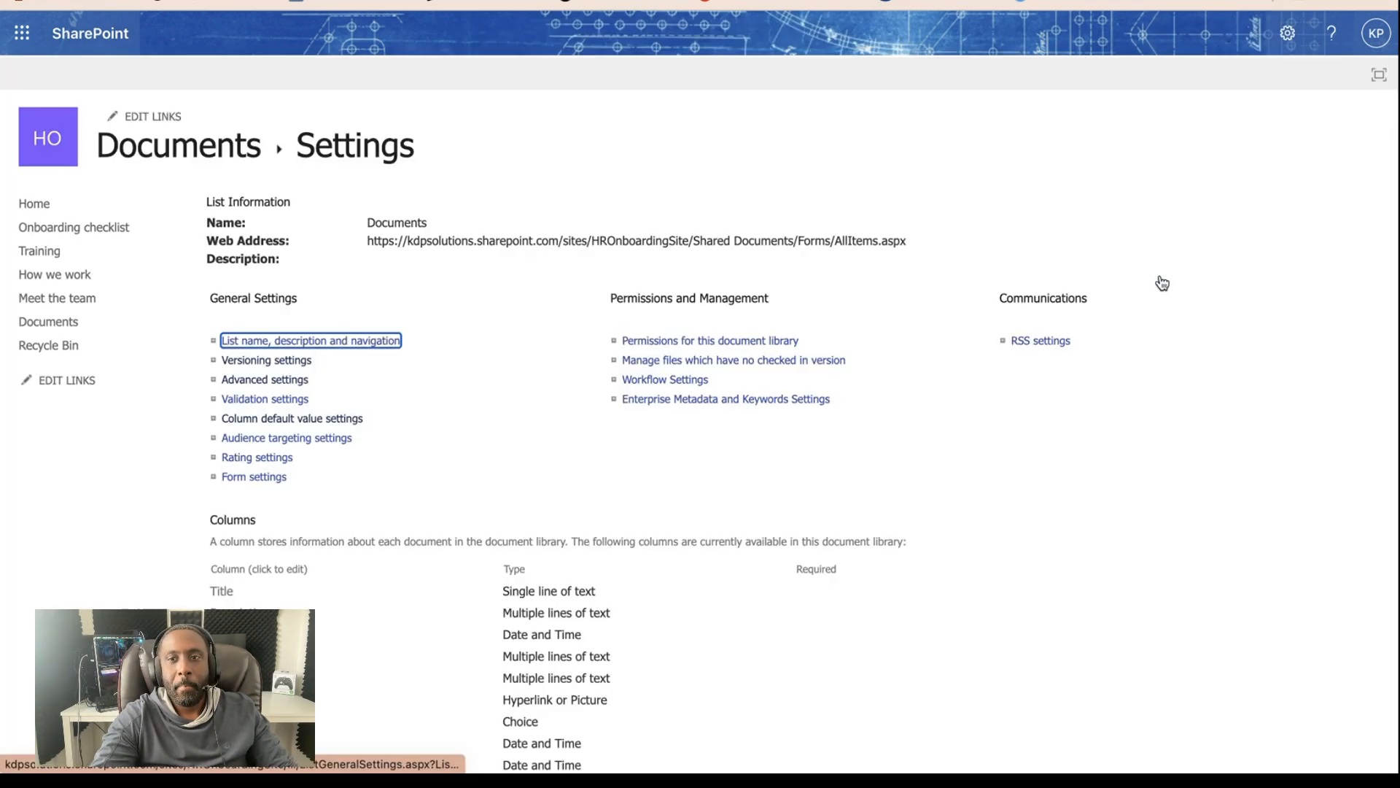
click(268, 427)
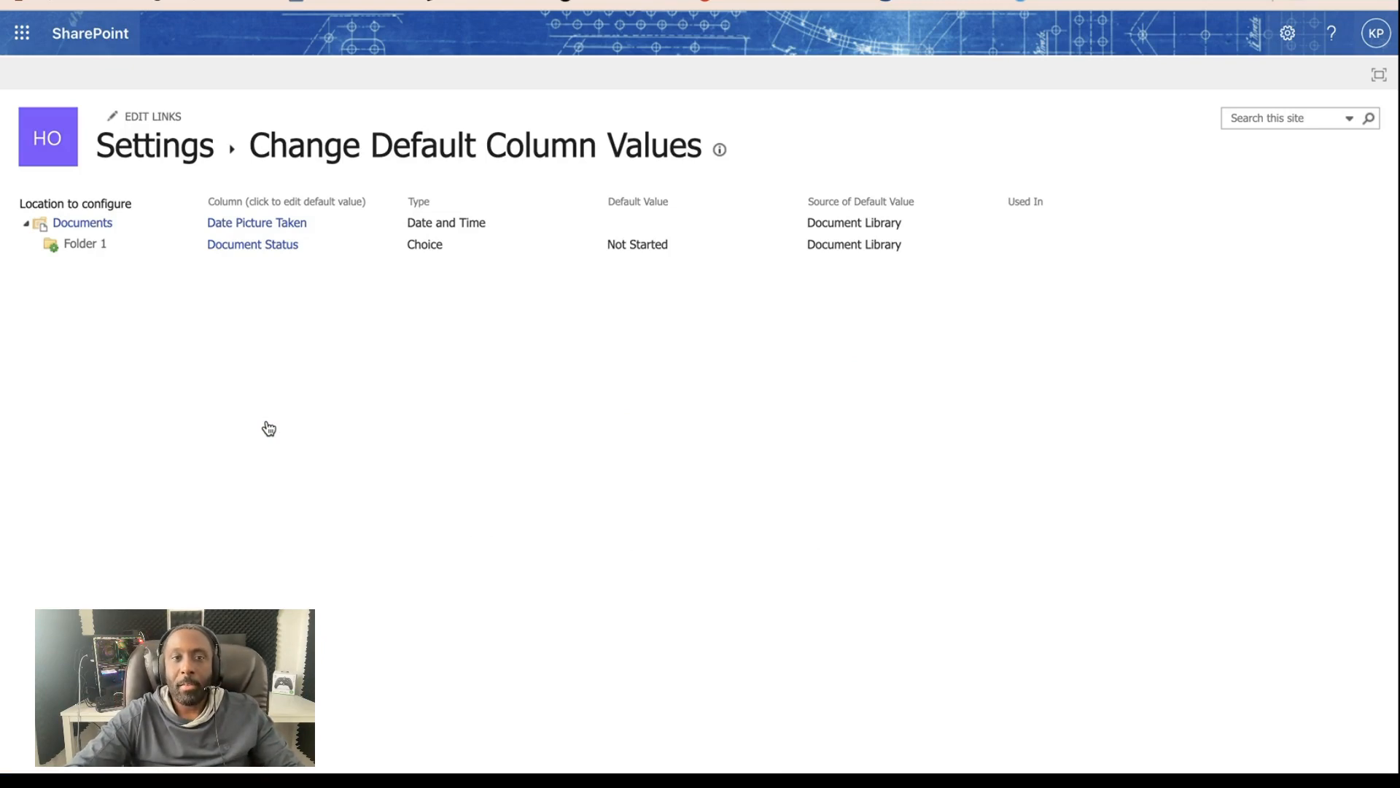
click(81, 244)
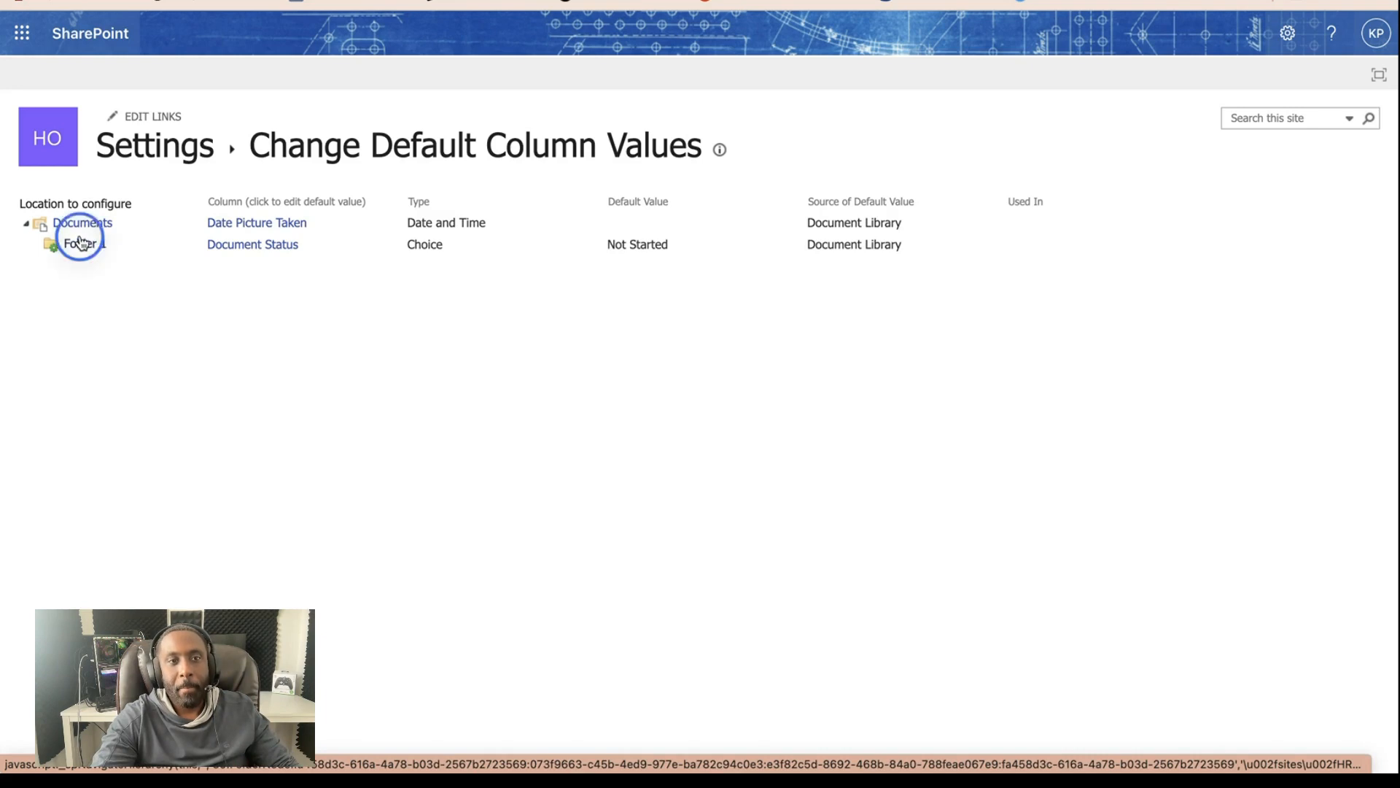